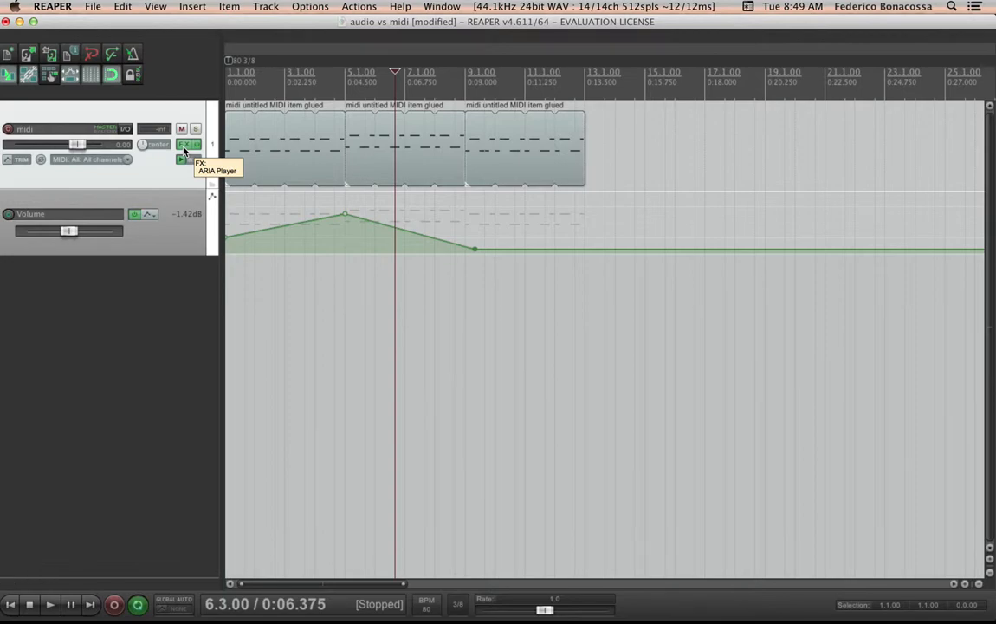
Open the midi track's FX chain and add the Cockos ReaDelay plugin
{"action": "left_click", "coordinate": [185, 151]}
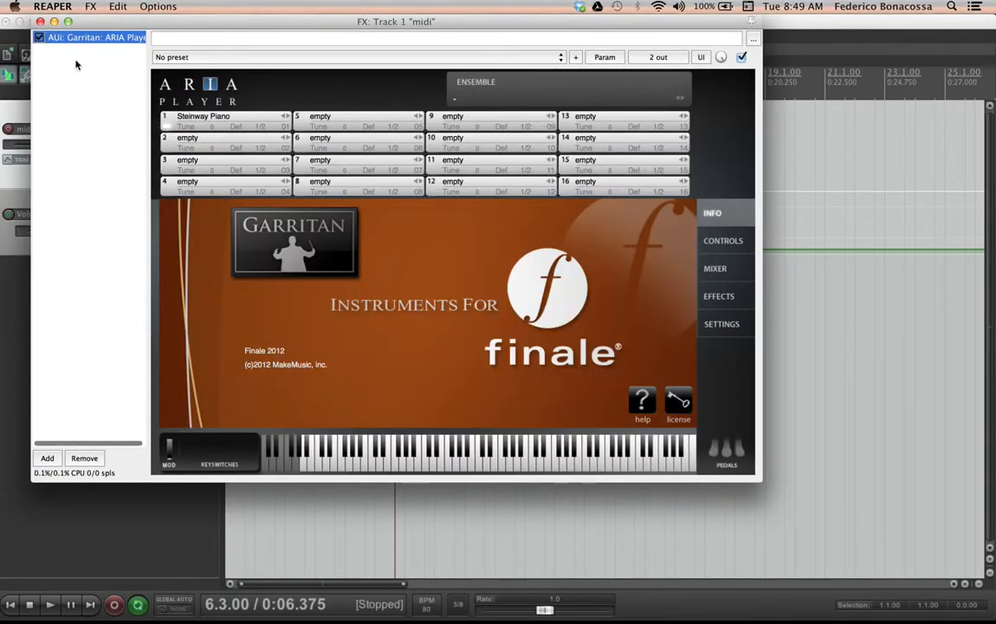
{"action": "left_click", "coordinate": [40, 22]}
{"action": "left_click", "coordinate": [189, 149]}
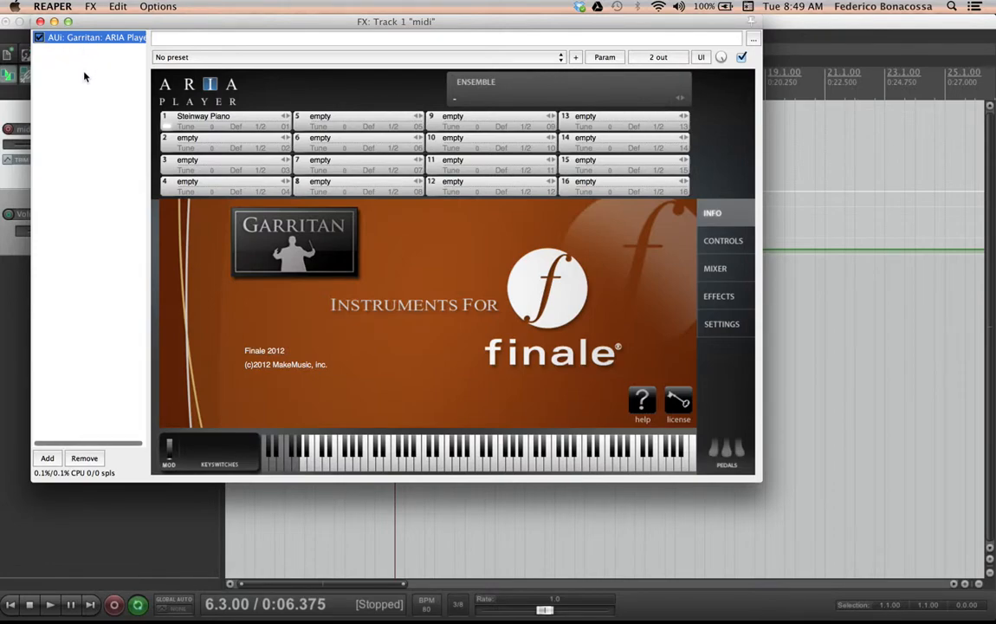
{"action": "left_click", "coordinate": [46, 457]}
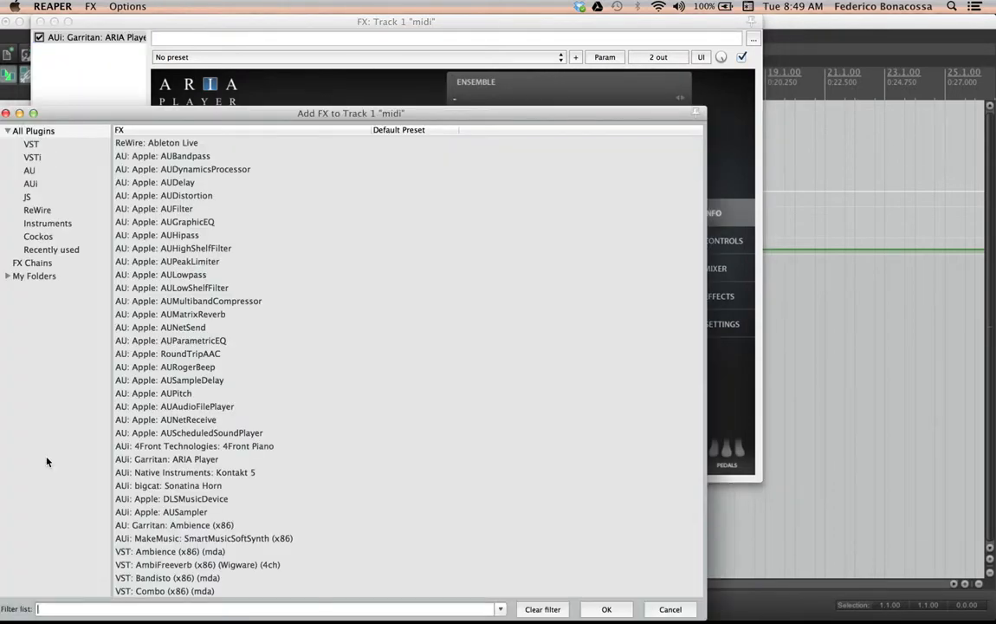
{"action": "left_click", "coordinate": [47, 236]}
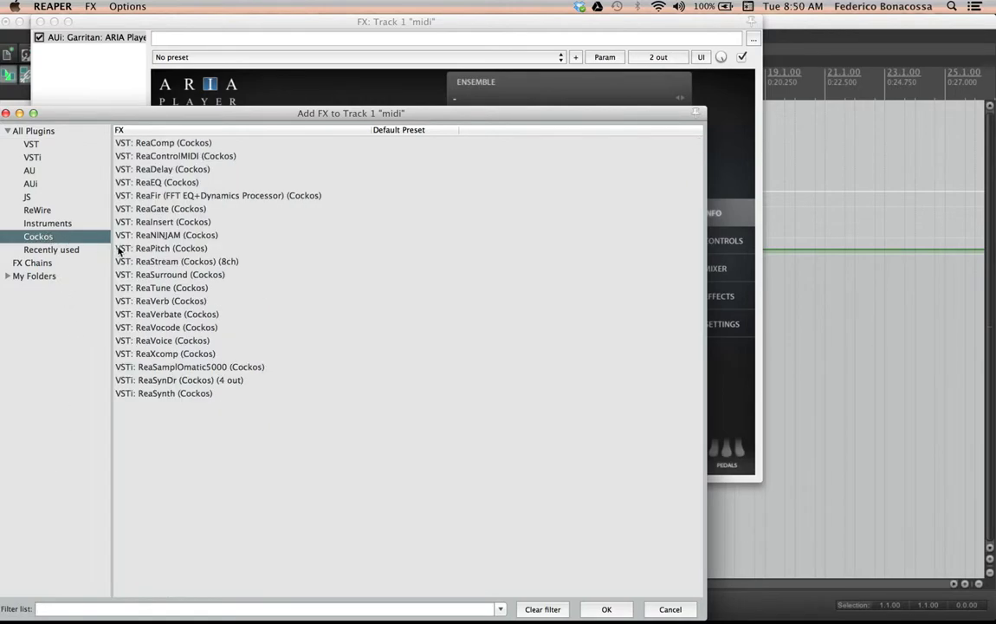
{"action": "double_click", "coordinate": [164, 169]}
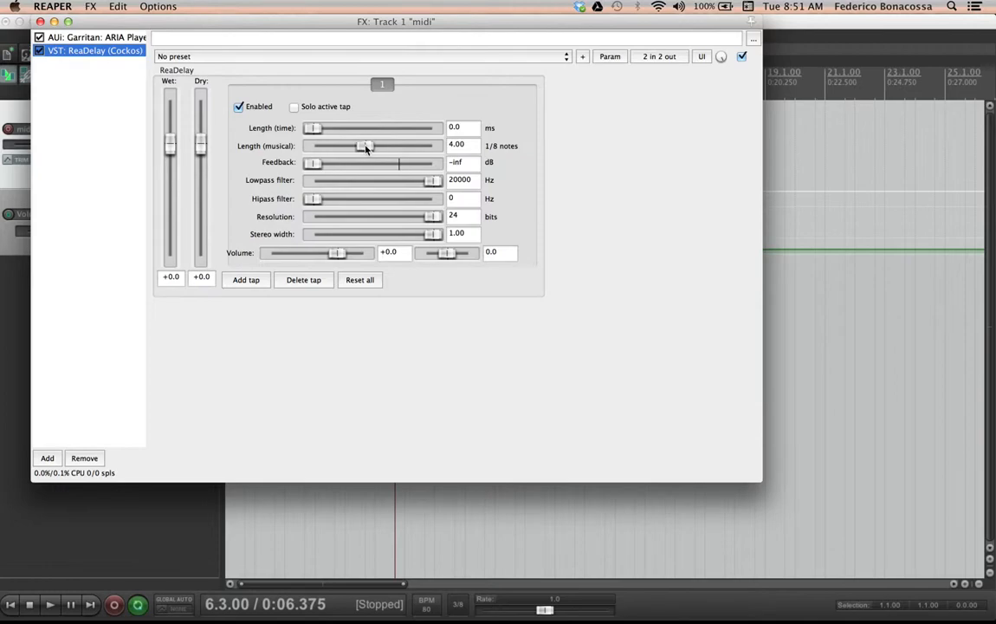
Set ReaDelay's musical length to 6 eighth notes and raise its feedback to about -9.9 dB, then close the FX window
{"action": "left_click", "coordinate": [472, 146]}
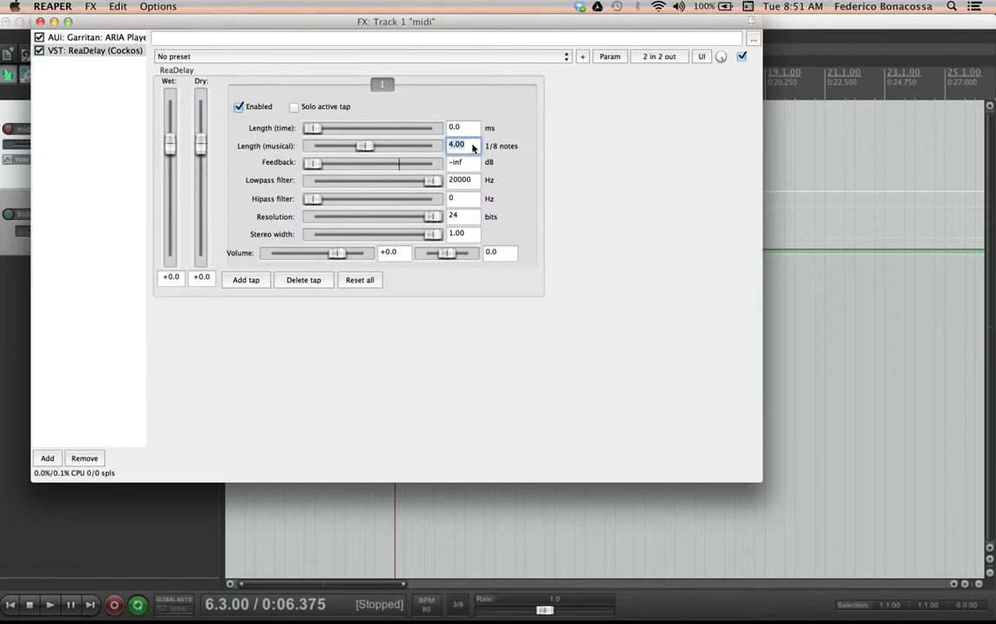
{"action": "type", "text": "6"}
{"action": "left_click_drag", "start_coordinate": [314, 163], "coordinate": [349, 171]}
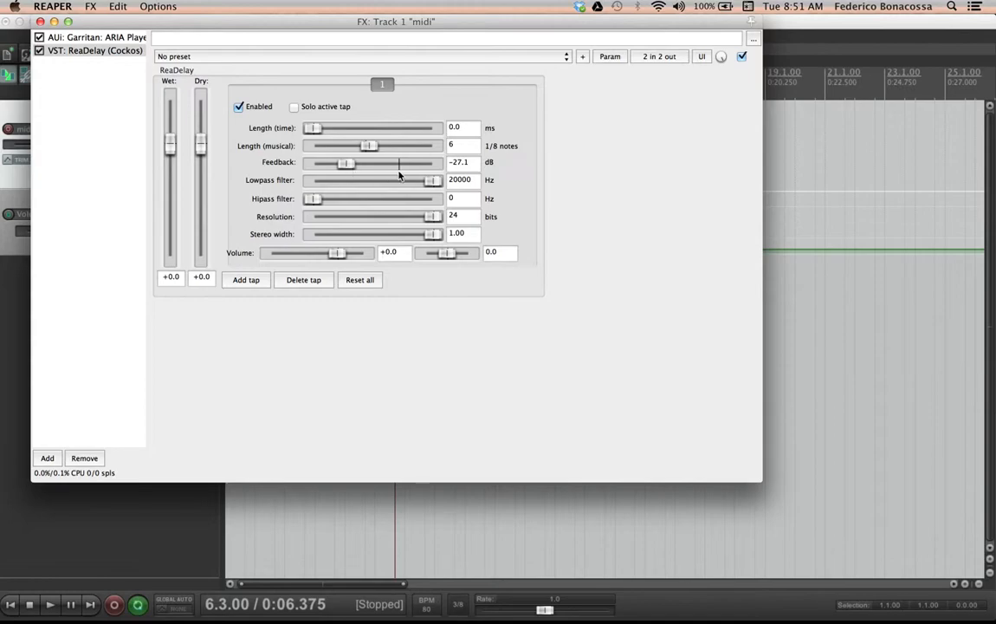
{"action": "left_click_drag", "start_coordinate": [352, 168], "coordinate": [380, 165]}
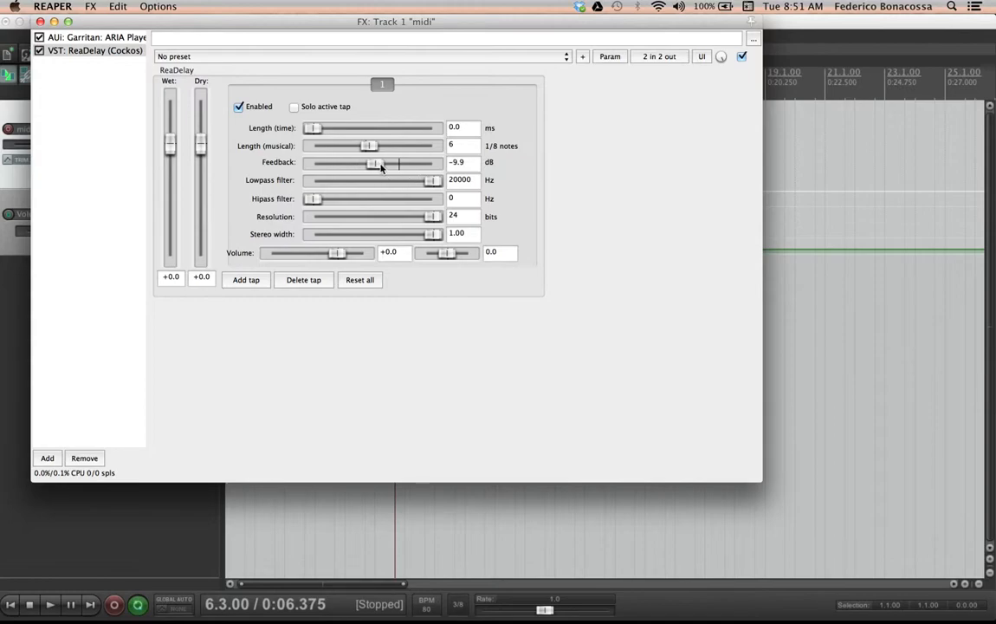
{"action": "left_click", "coordinate": [40, 21]}
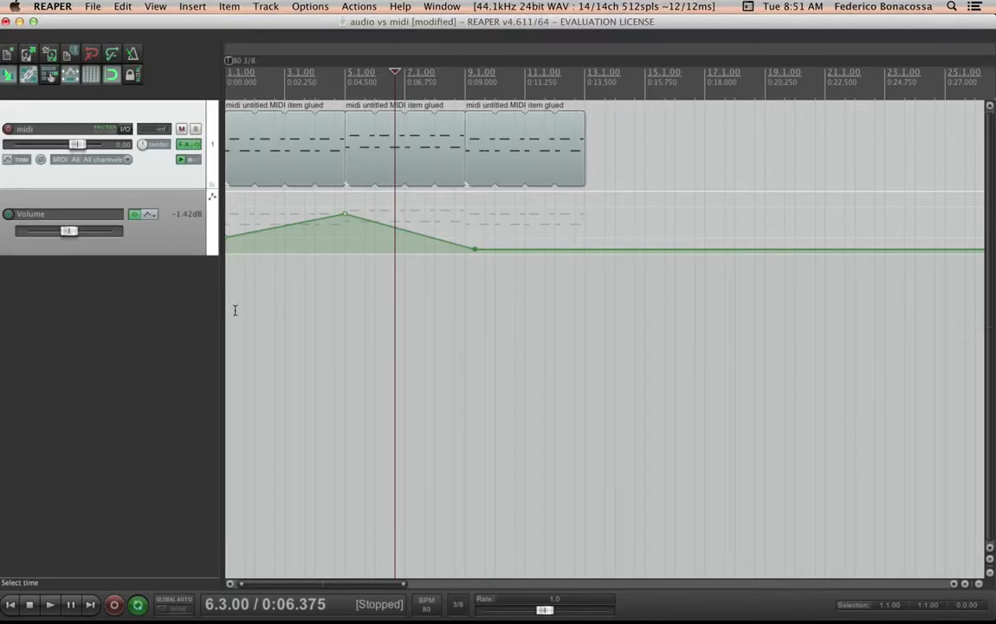
Play the project from the start to listen to the delayed MIDI track
{"action": "left_click", "coordinate": [9, 604]}
{"action": "key", "text": "space"}
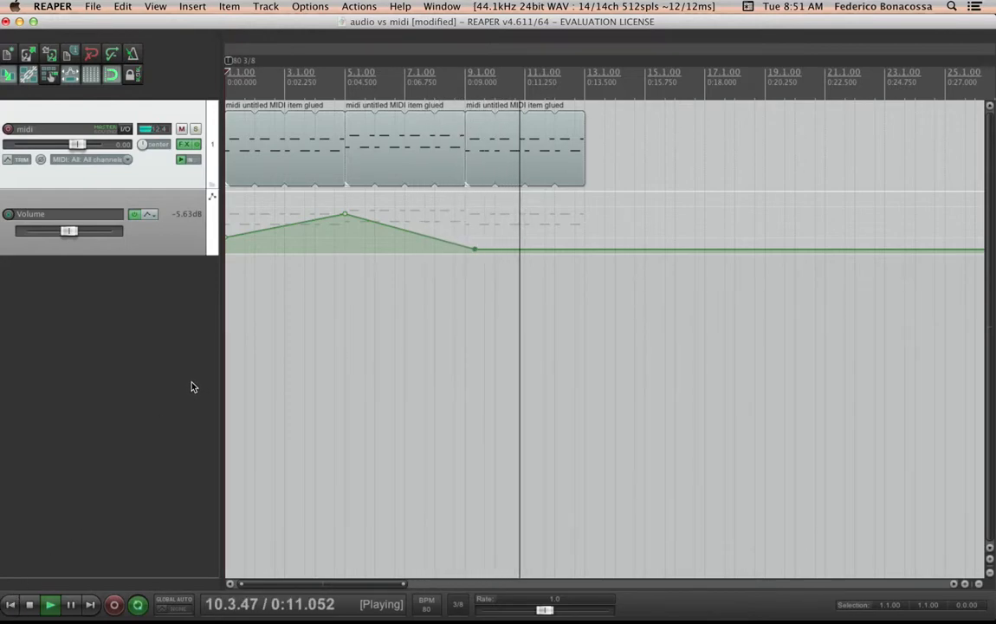
{"action": "key", "text": "space"}
{"action": "key", "text": "space"}
{"action": "key", "text": "space"}
Clear the track's volume envelope and play the track to listen
{"action": "left_click", "coordinate": [147, 214]}
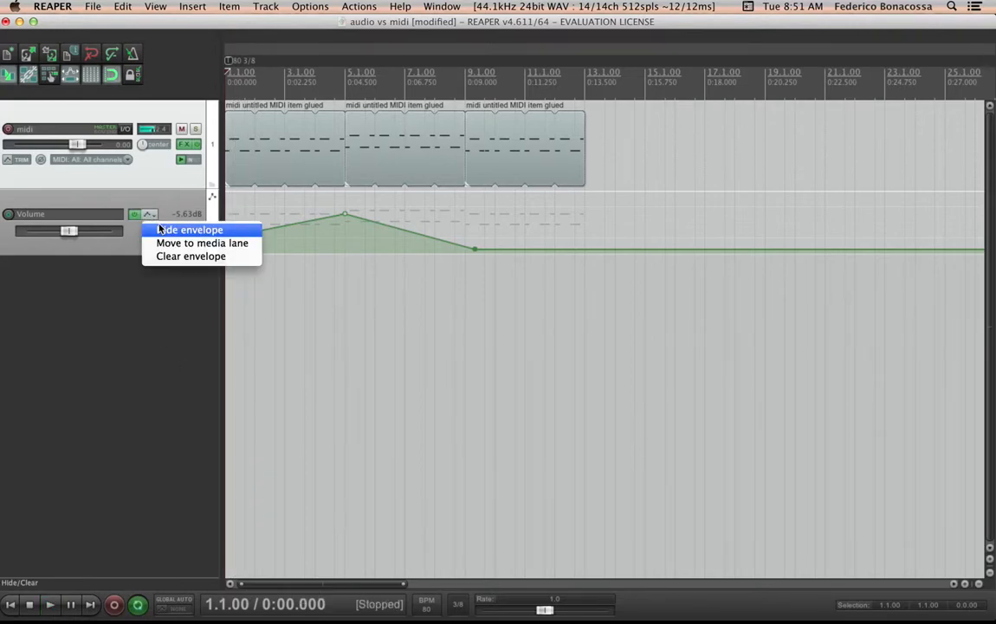
{"action": "left_click", "coordinate": [196, 256]}
{"action": "left_click", "coordinate": [611, 230]}
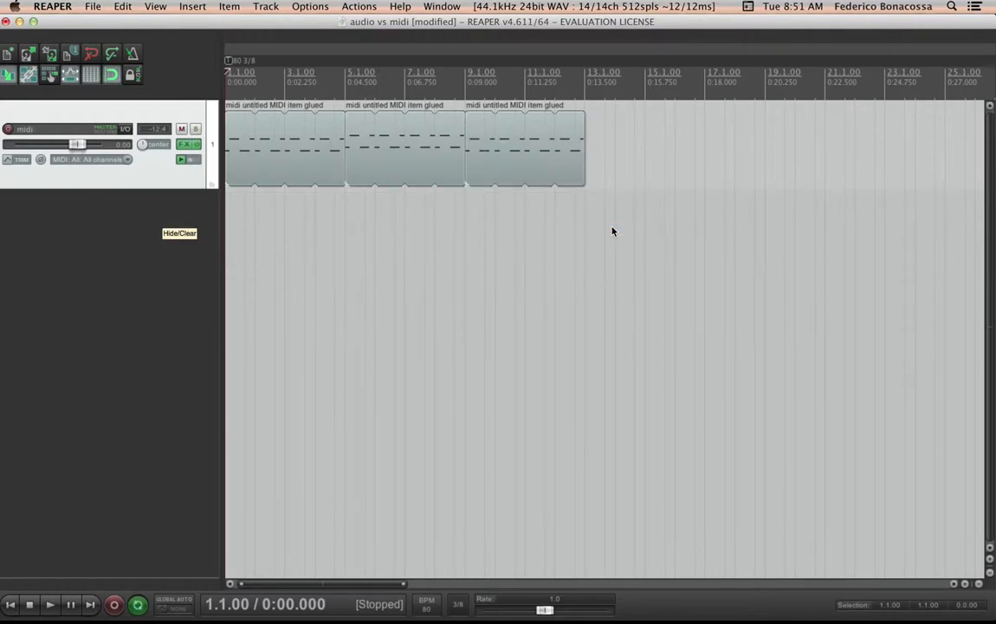
{"action": "key", "text": "space"}
{"action": "key", "text": "space"}
Remove ReaDelay from the midi track's FX chain
{"action": "left_click", "coordinate": [188, 144]}
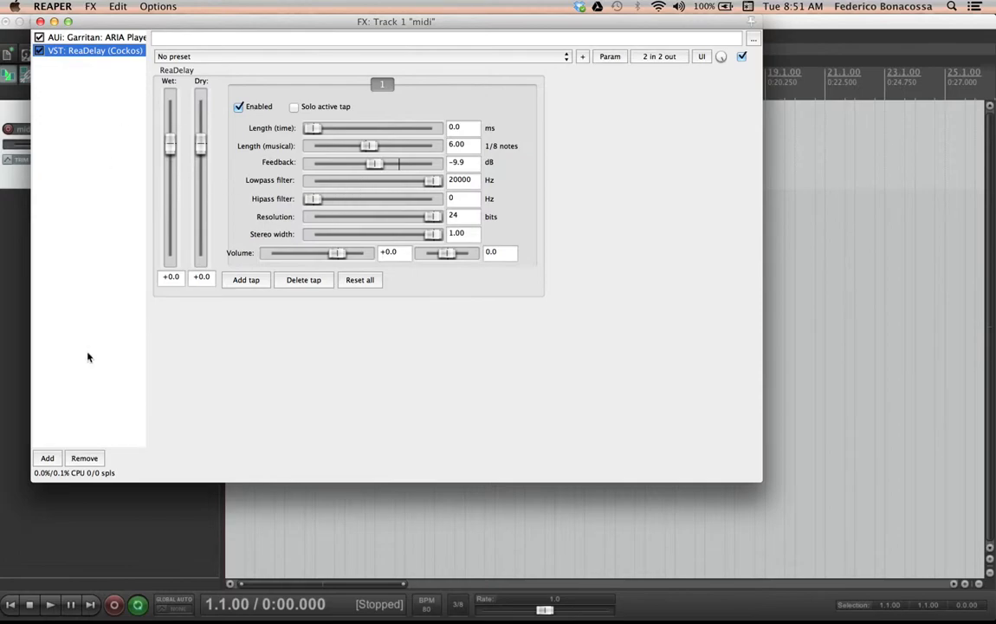
{"action": "left_click", "coordinate": [82, 459]}
{"action": "left_click", "coordinate": [47, 458]}
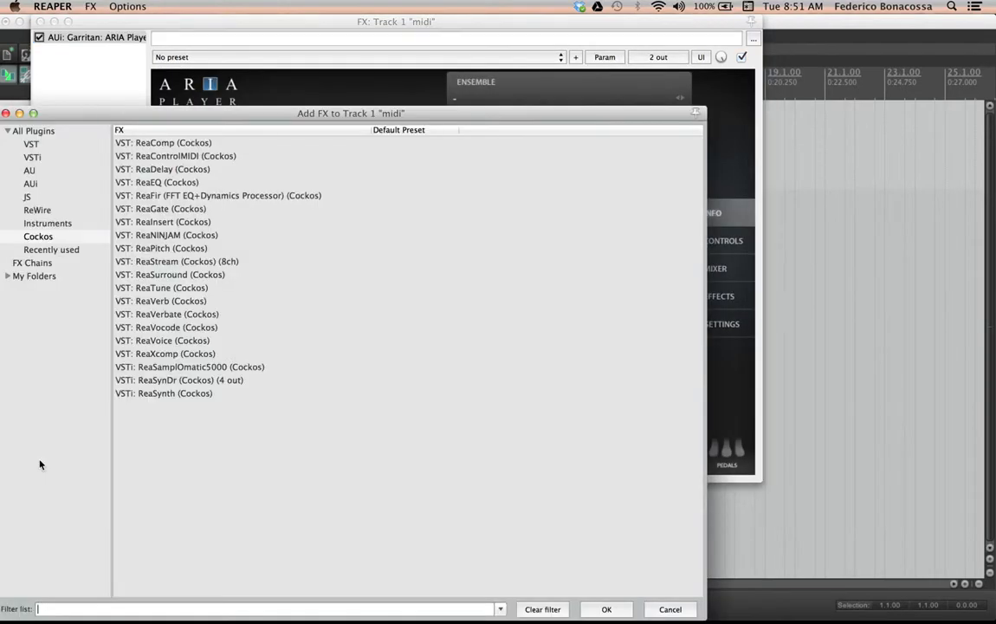
{"action": "double_click", "coordinate": [156, 288]}
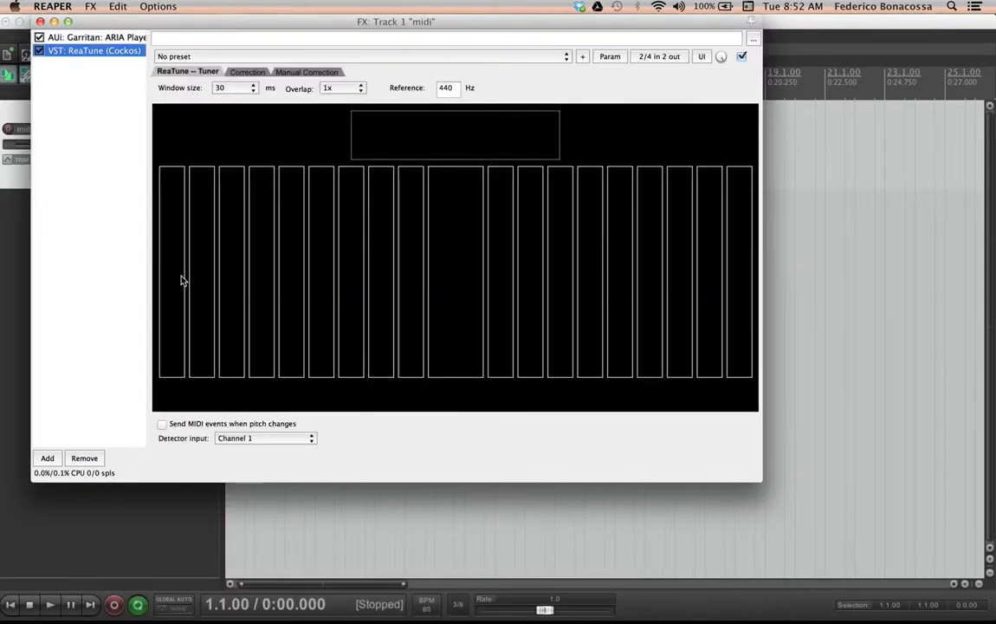
{"action": "left_click", "coordinate": [85, 458]}
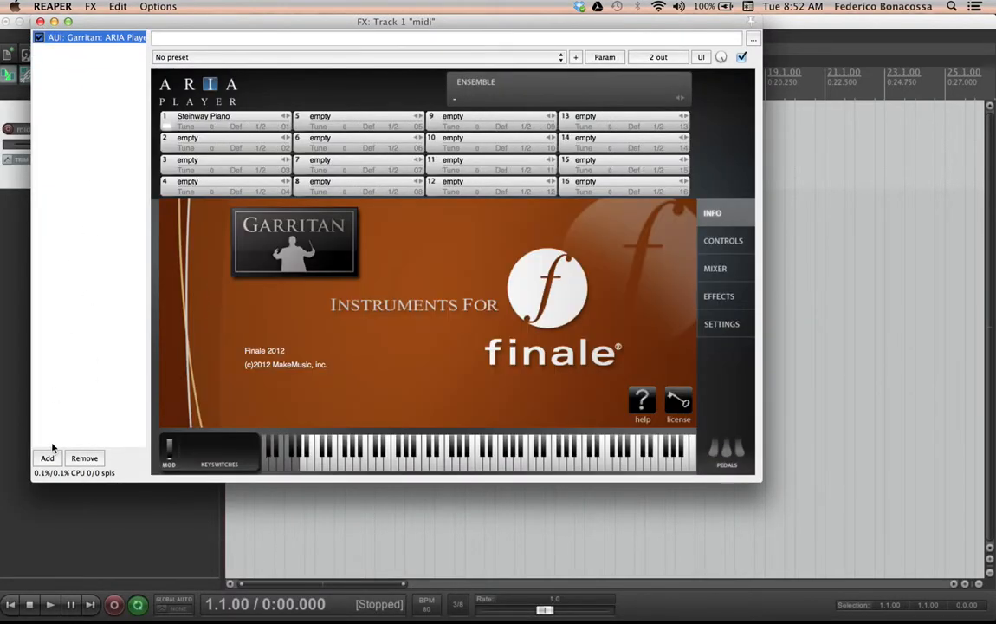
Add the Cockos ReaPitch plugin and set its octave shift to 1
{"action": "left_click", "coordinate": [47, 457]}
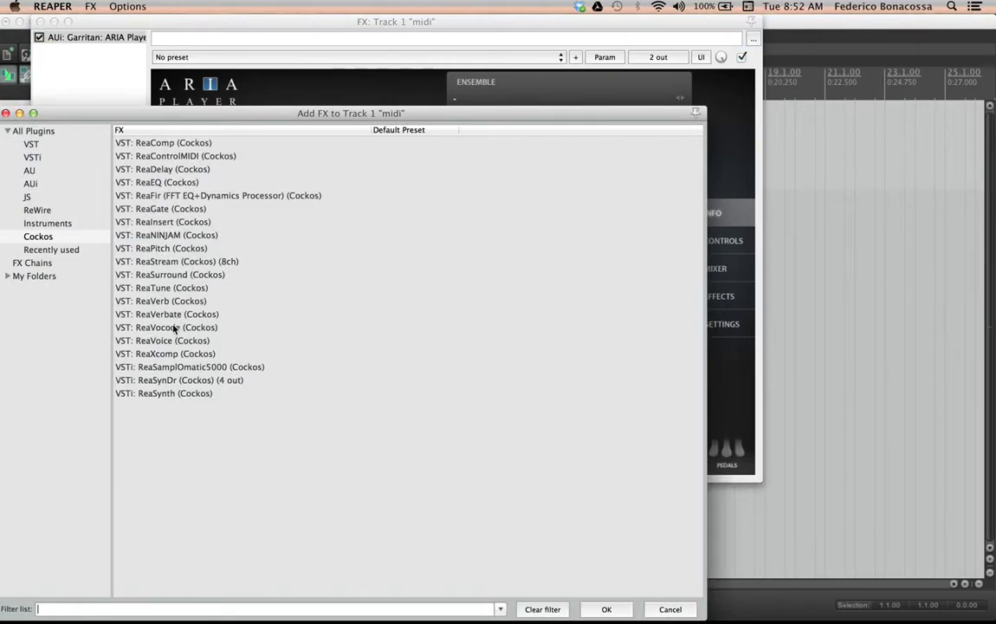
{"action": "double_click", "coordinate": [154, 249]}
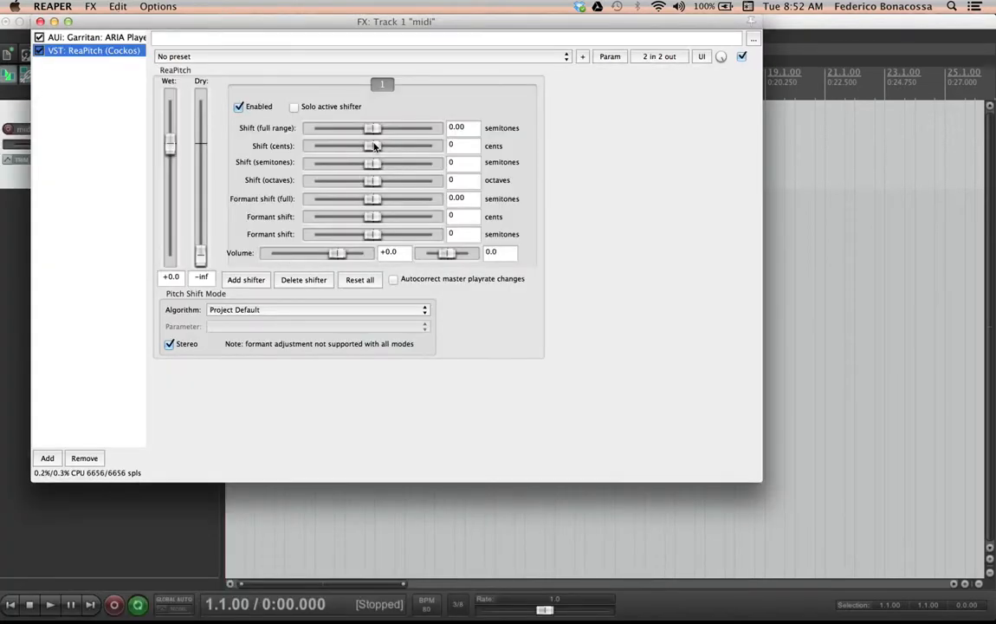
{"action": "left_click", "coordinate": [469, 184]}
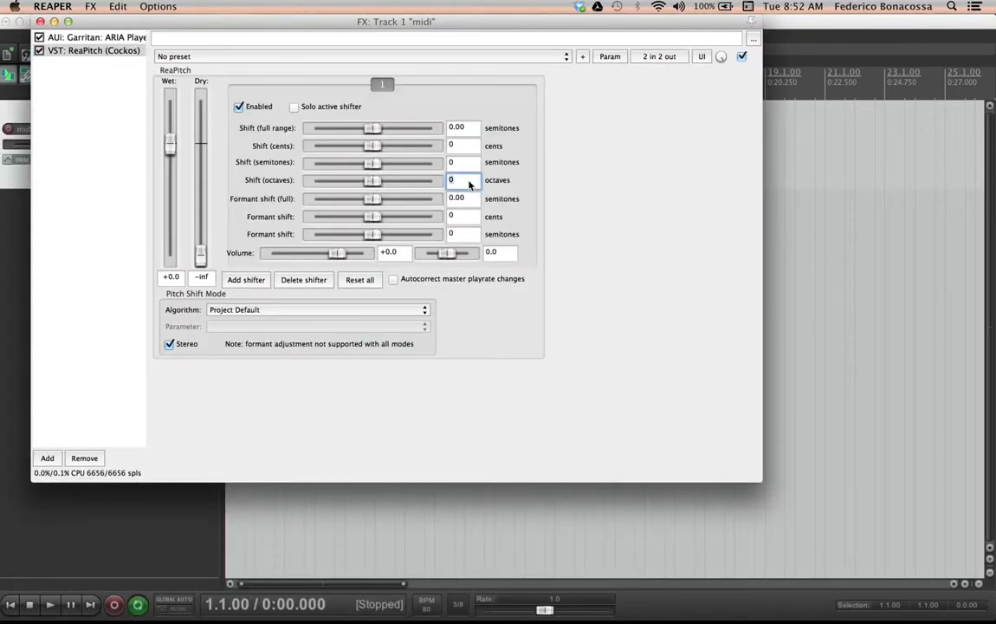
{"action": "type", "text": "1"}
{"action": "left_click", "coordinate": [40, 21]}
Play the track to hear the pitch-shifted result
{"action": "key", "text": "space"}
{"action": "key", "text": "space"}
{"action": "left_click", "coordinate": [182, 144]}
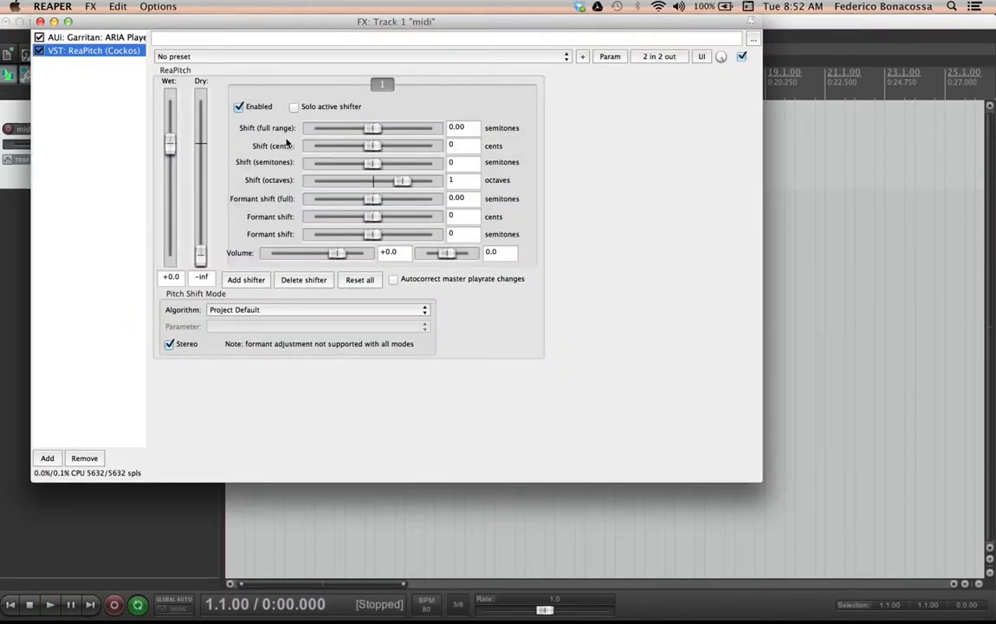
{"action": "key", "text": "space"}
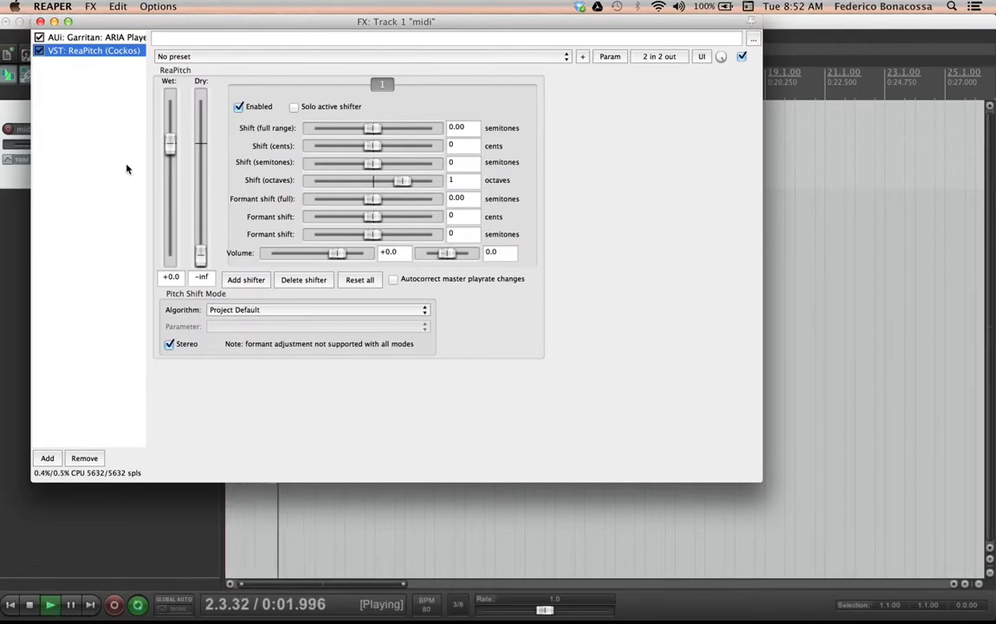
{"action": "key", "text": "space"}
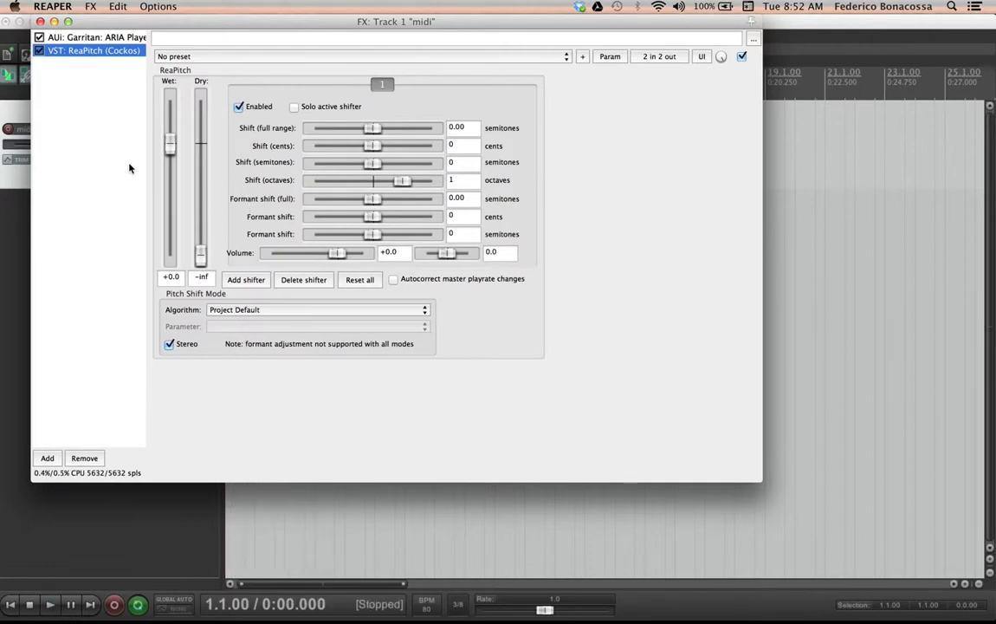
Set ReaPitch's octave shift to -1 and play the track to compare
{"action": "left_click", "coordinate": [472, 182]}
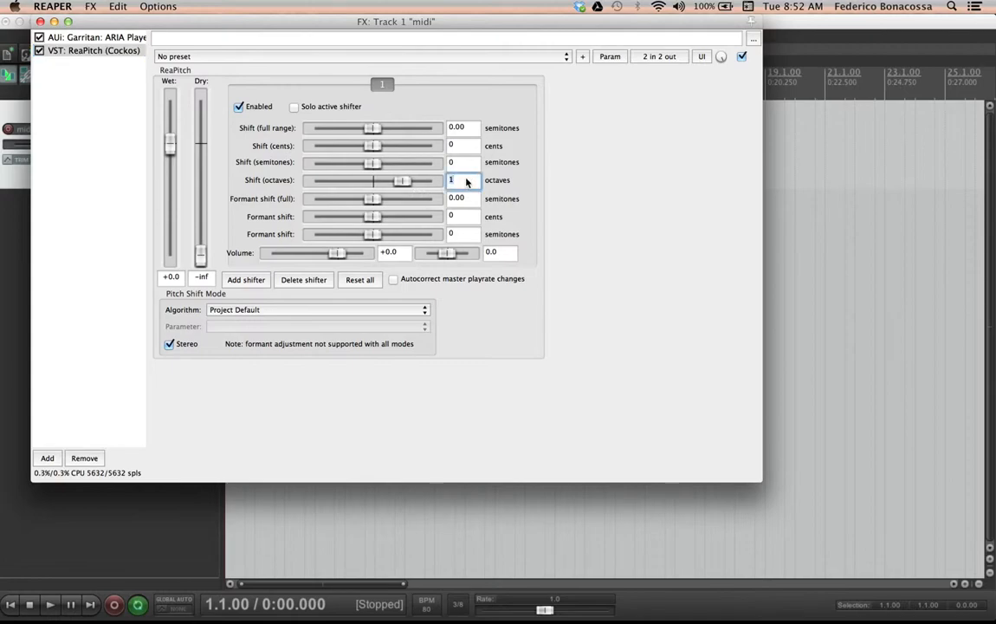
{"action": "left_click_drag", "start_coordinate": [401, 181], "coordinate": [365, 187]}
{"action": "key", "text": "space"}
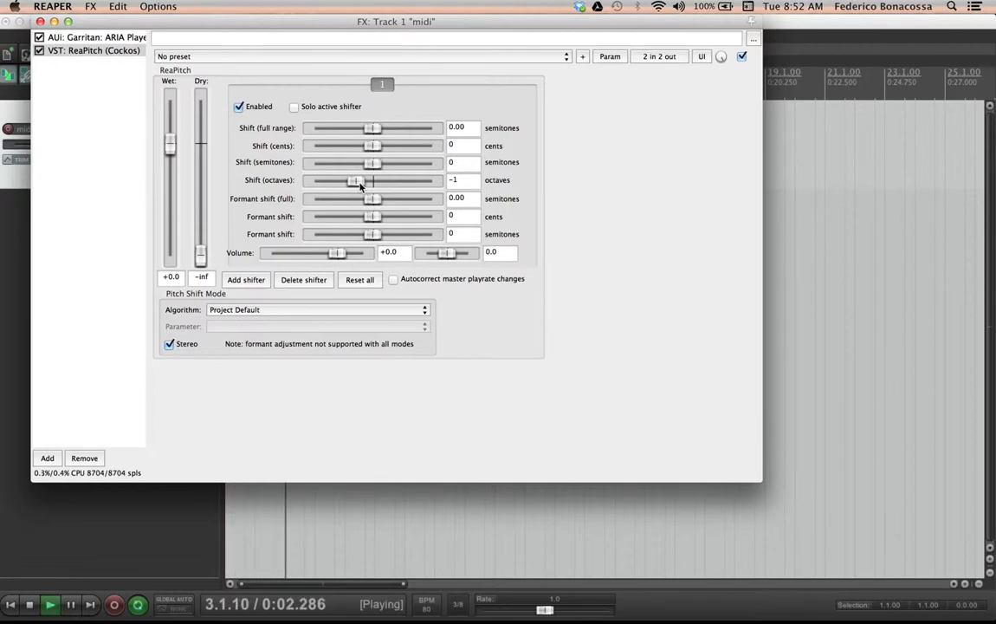
{"action": "key", "text": "space"}
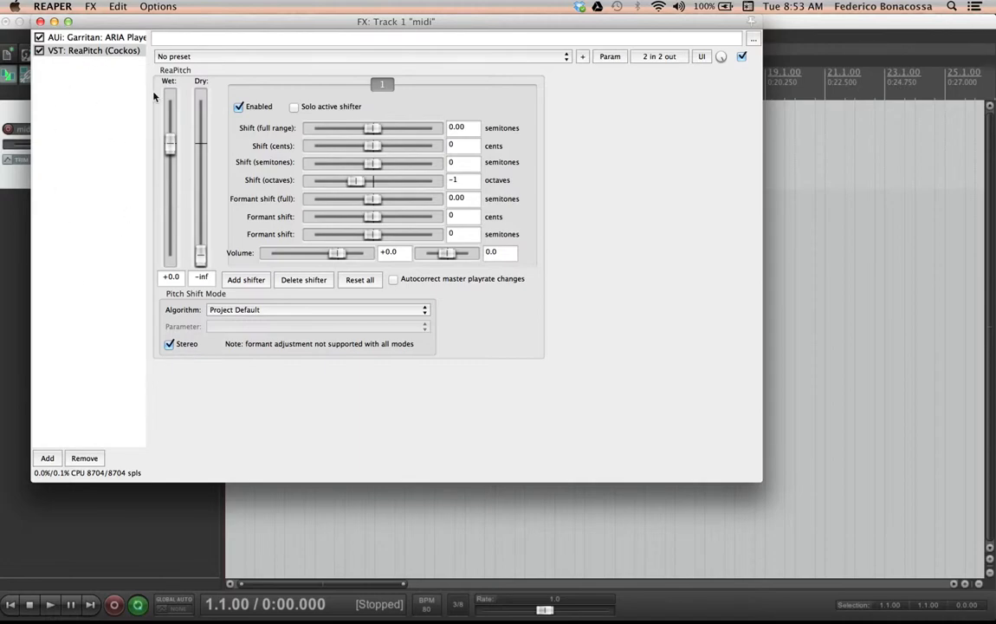
Load Flute Solo from the Finale Default Bank's Woodwinds > Flutes into the ARIA Player's first channel
{"action": "left_click", "coordinate": [39, 21]}
{"action": "left_click", "coordinate": [184, 147]}
{"action": "left_click", "coordinate": [84, 39]}
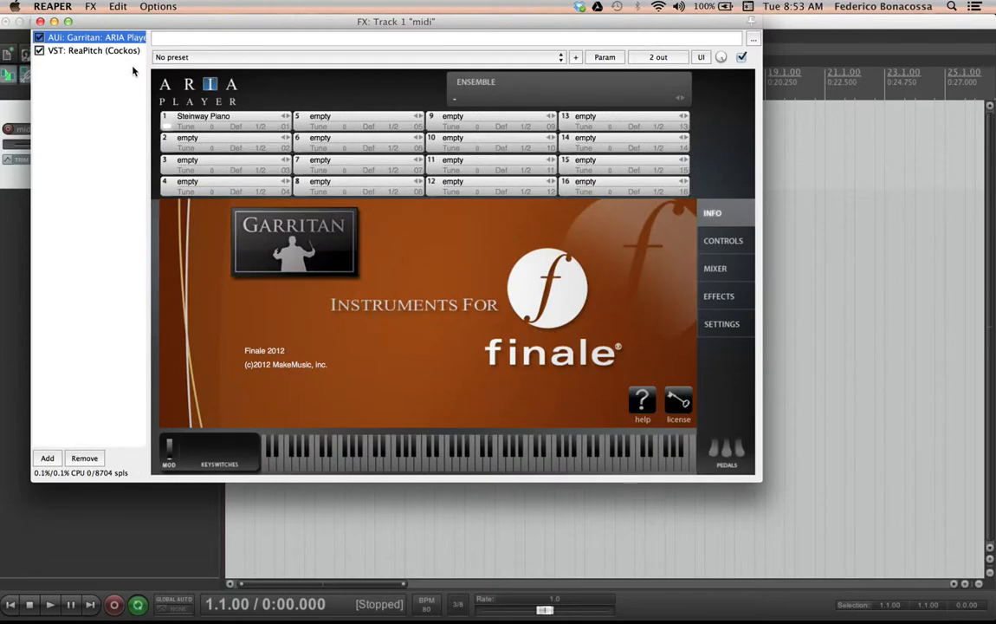
{"action": "left_click", "coordinate": [239, 124]}
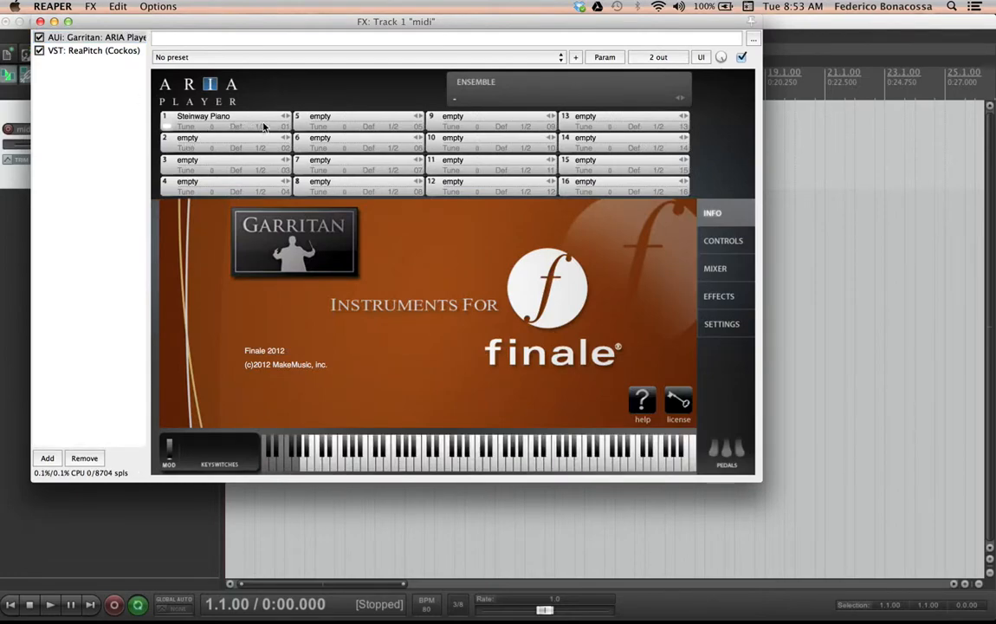
{"action": "left_click", "coordinate": [264, 127]}
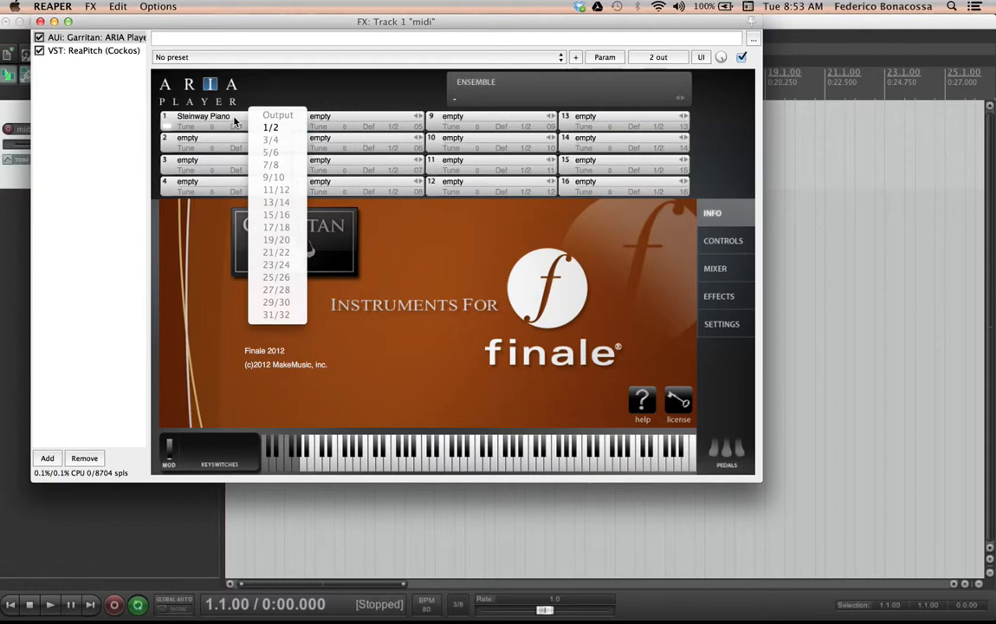
{"action": "left_click", "coordinate": [236, 126]}
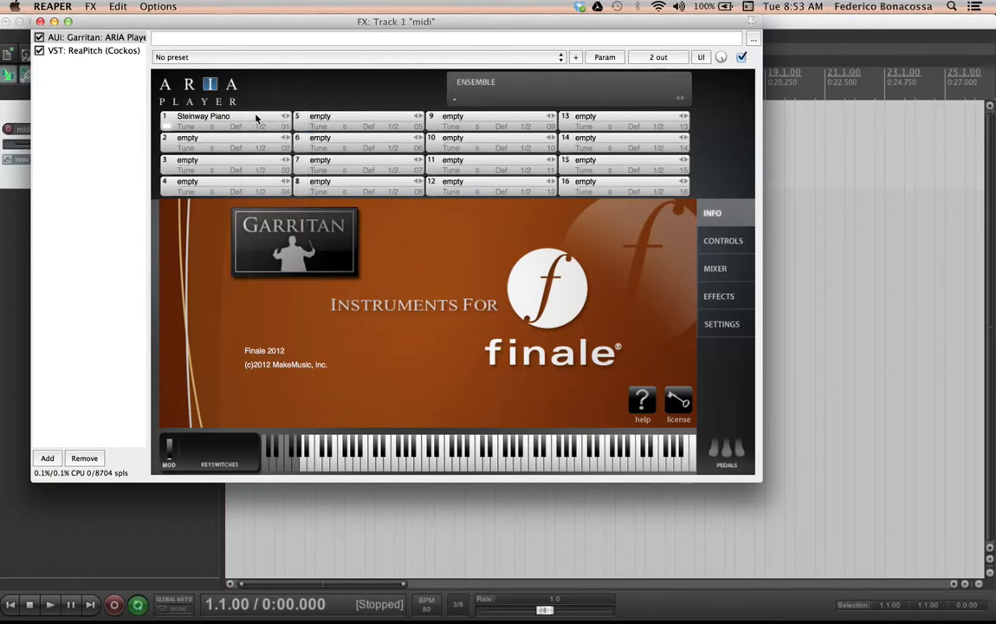
{"action": "left_click", "coordinate": [257, 118]}
{"action": "mouse_move", "coordinate": [320, 165]}
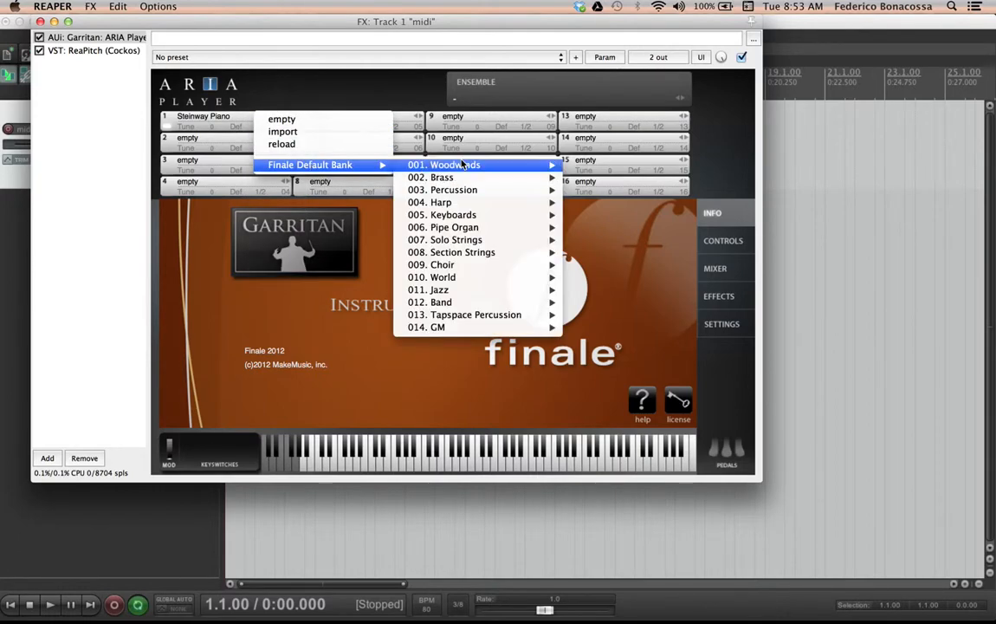
{"action": "mouse_move", "coordinate": [464, 165]}
{"action": "mouse_move", "coordinate": [606, 164]}
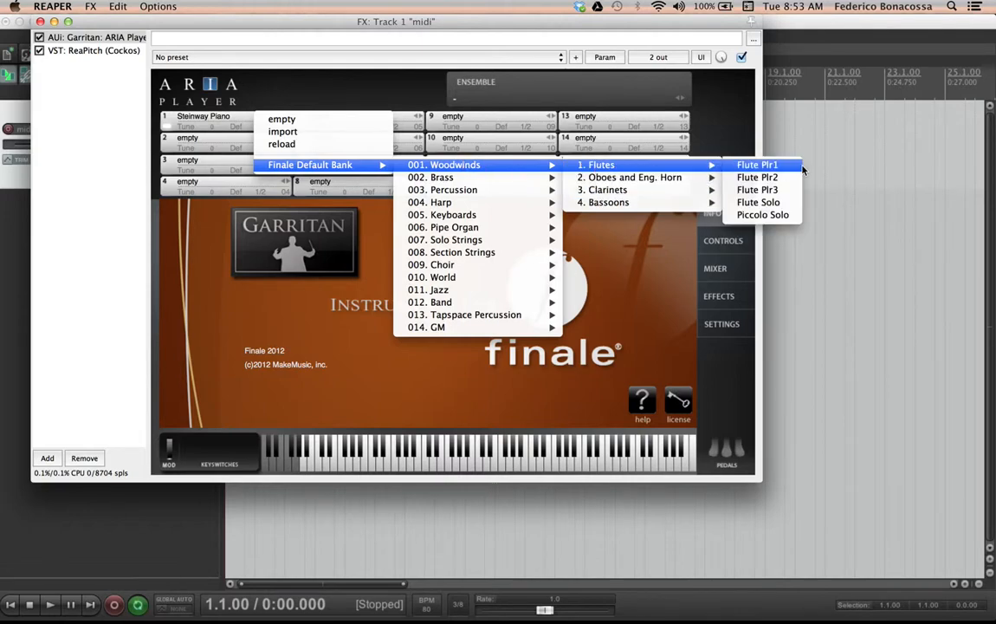
{"action": "left_click", "coordinate": [759, 201]}
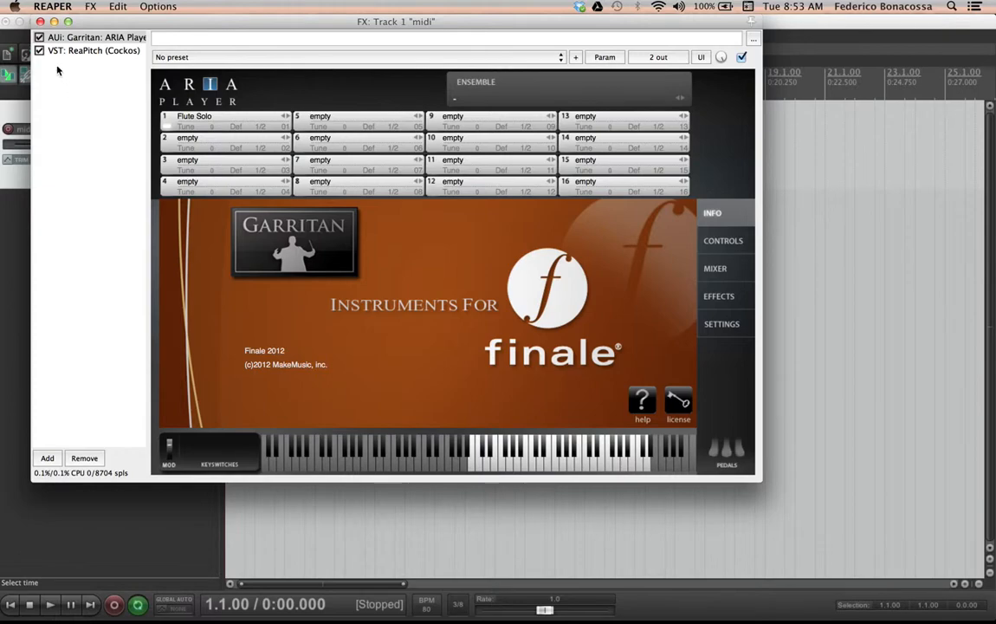
Open the first MIDI item in the MIDI editor and move its notes up so the top notes sit at A3
{"action": "left_click", "coordinate": [40, 21]}
{"action": "left_click", "coordinate": [255, 147]}
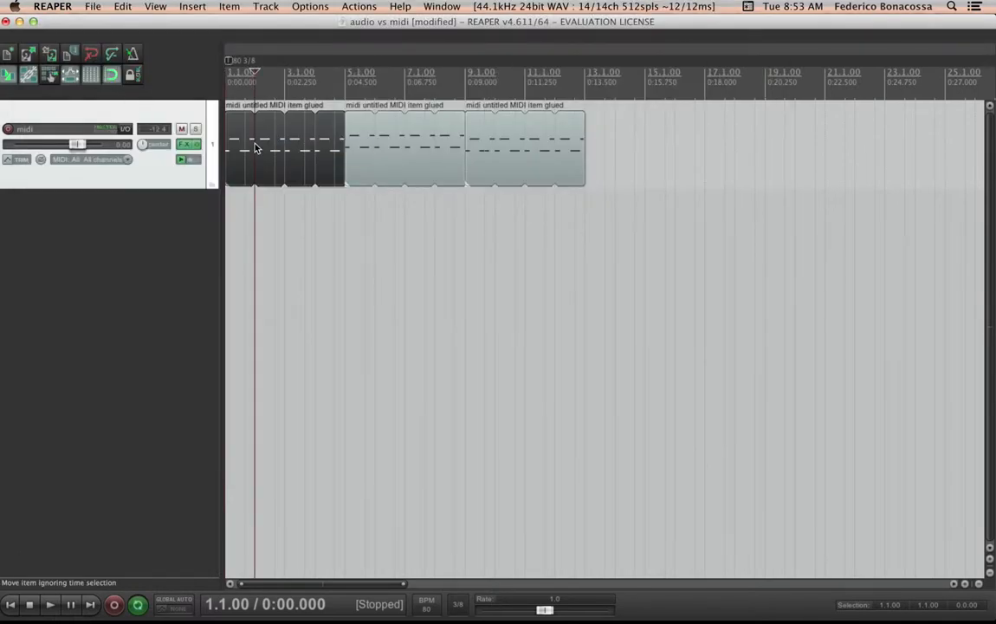
{"action": "double_click", "coordinate": [254, 147]}
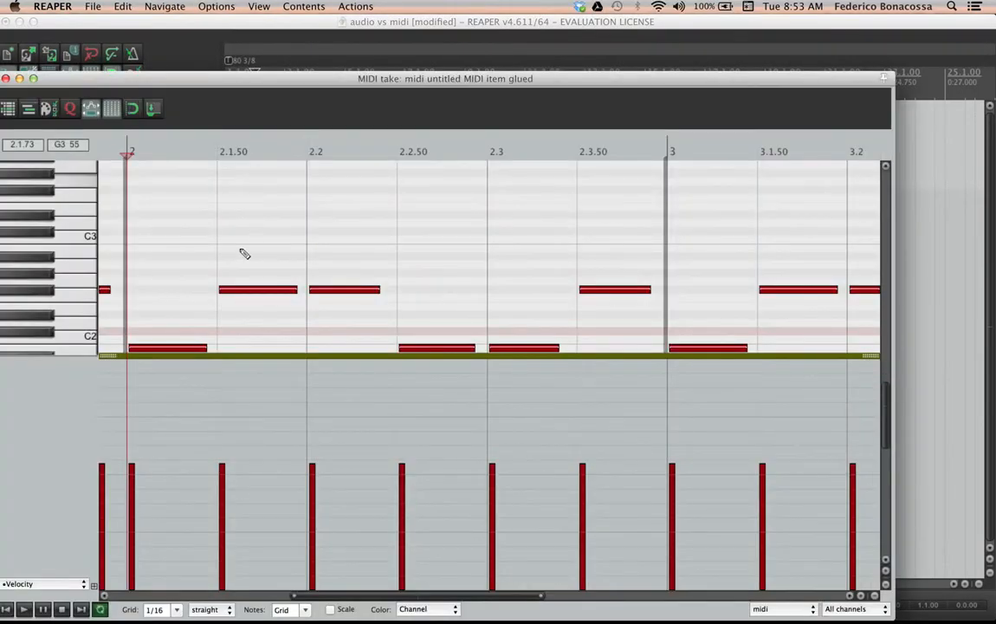
{"action": "left_click", "coordinate": [173, 310]}
{"action": "left_click_drag", "start_coordinate": [260, 291], "coordinate": [253, 163]}
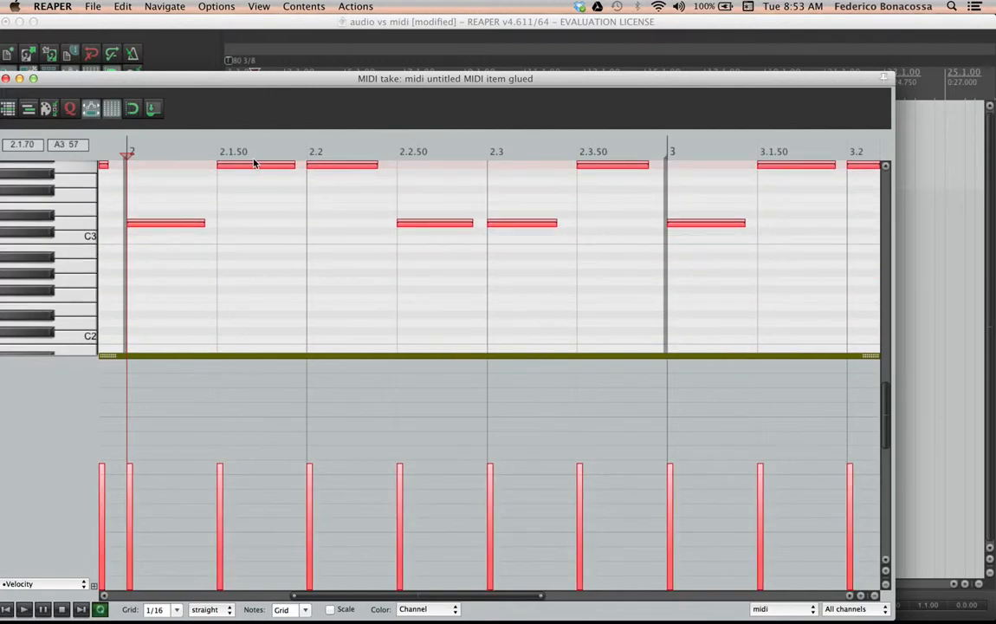
{"action": "scroll", "coordinate": [241, 307], "scroll_direction": "up", "scroll_amount": 3}
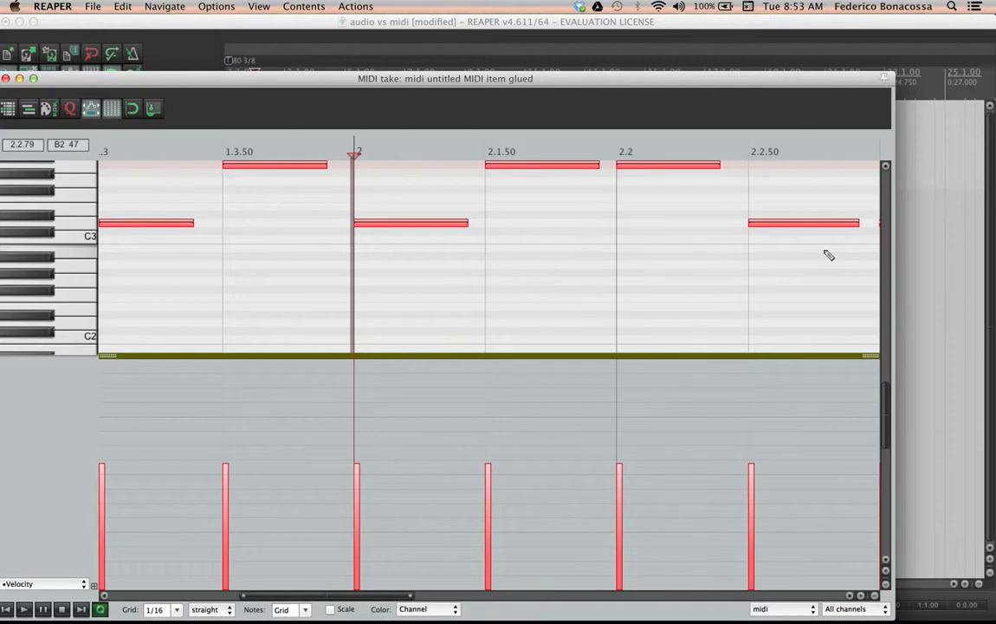
Transpose the first item's notes up about ten semitones in the MIDI editor, then close the editor
{"action": "left_click", "coordinate": [885, 586]}
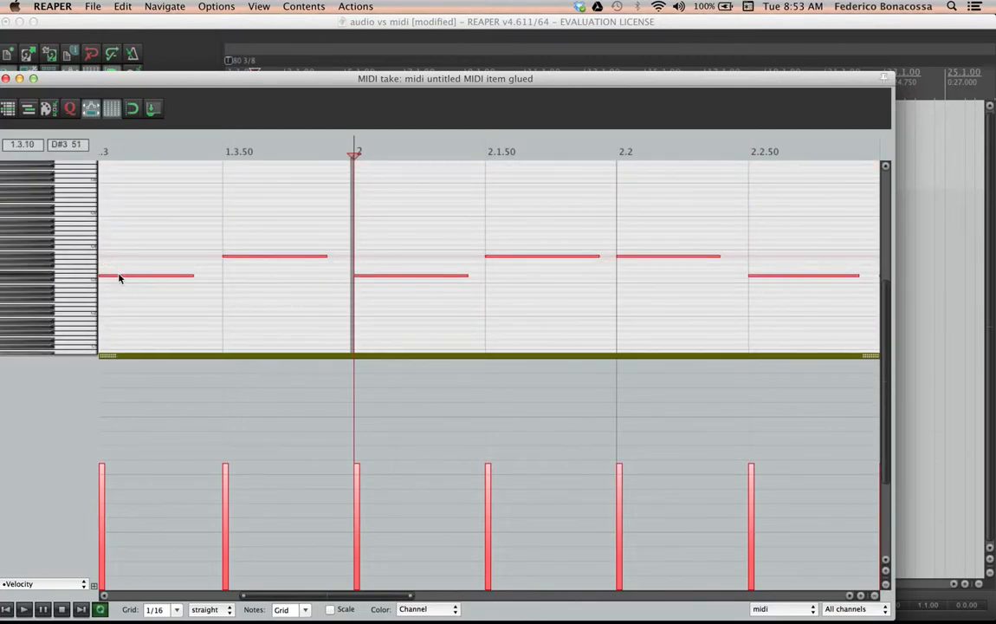
{"action": "left_click_drag", "start_coordinate": [120, 278], "coordinate": [120, 248]}
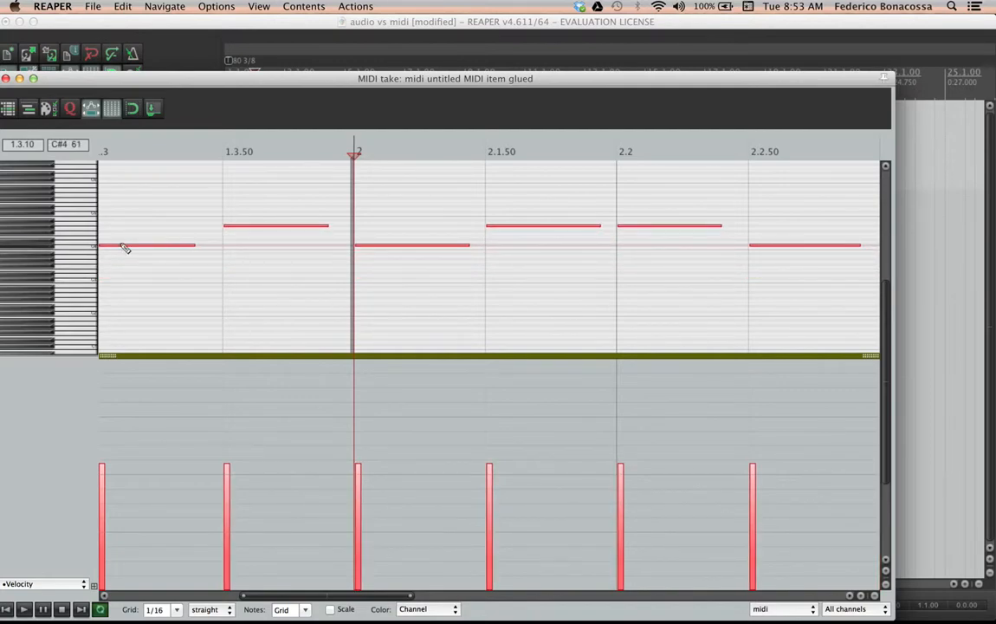
{"action": "left_click", "coordinate": [6, 78]}
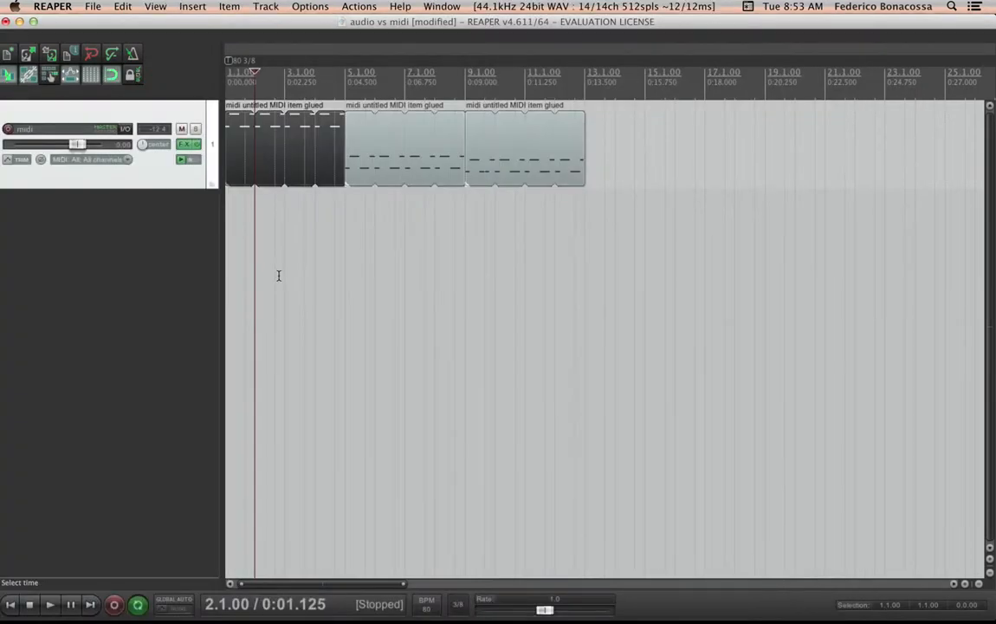
Open the midi track's FX chain and set ReaPitch's octave shift to -5
{"action": "key", "text": "space"}
{"action": "key", "text": "space"}
{"action": "left_click", "coordinate": [184, 147]}
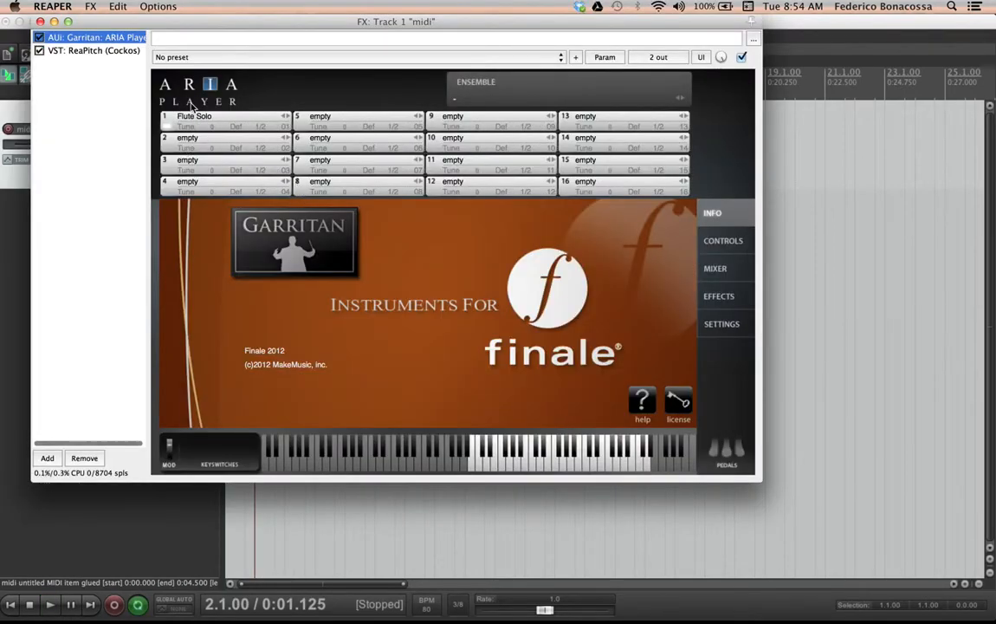
{"action": "left_click", "coordinate": [113, 51]}
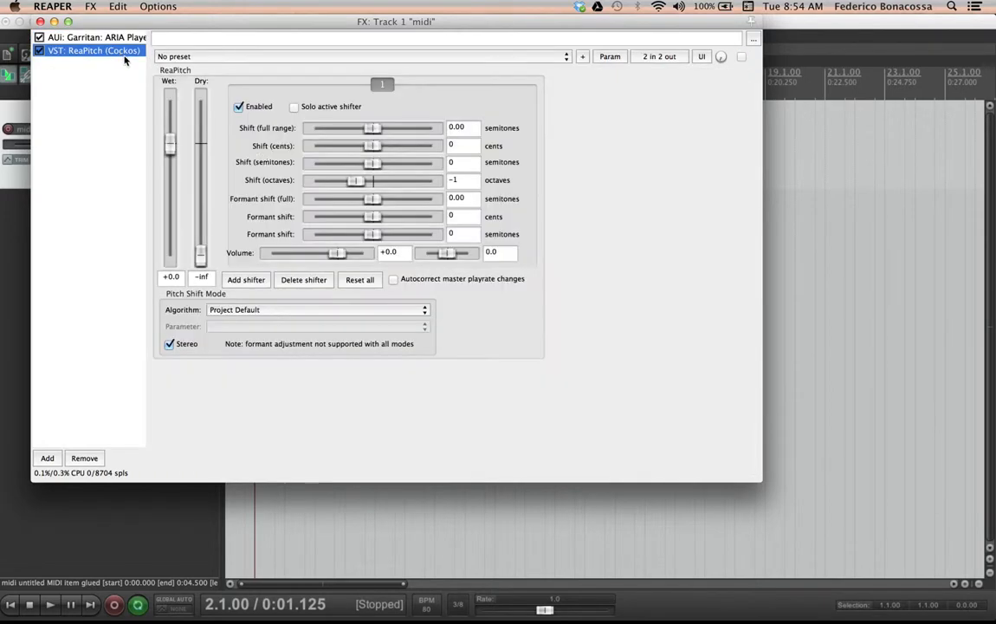
{"action": "left_click", "coordinate": [466, 180]}
{"action": "key", "text": "BackSpace"}
{"action": "type", "text": "5"}
{"action": "key", "text": "Return"}
Play the track to hear the deeper pitch shift, then stop and close the FX window
{"action": "key", "text": "space"}
{"action": "key", "text": "XF86AudioRaiseVolume"}
{"action": "key", "text": "XF86AudioRaiseVolume"}
{"action": "key", "text": "XF86AudioRaiseVolume"}
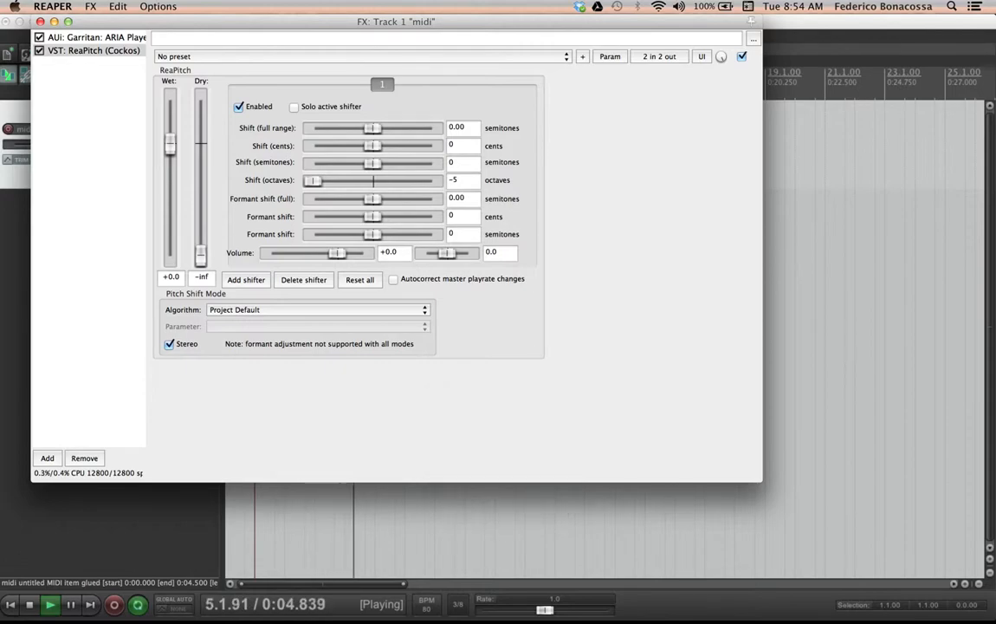
{"action": "key", "text": "space"}
{"action": "key", "text": "space"}
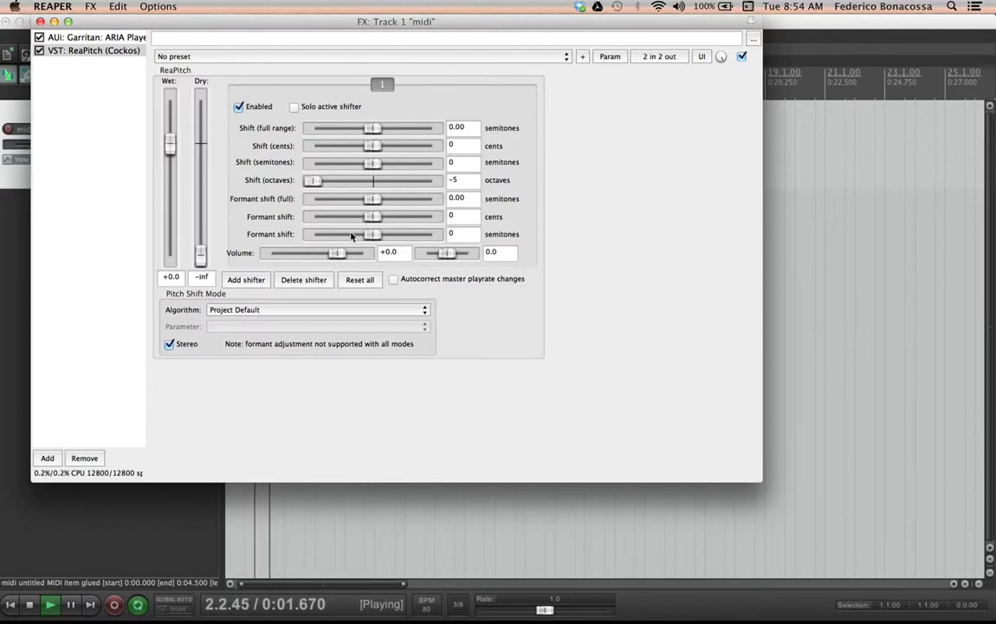
{"action": "key", "text": "space"}
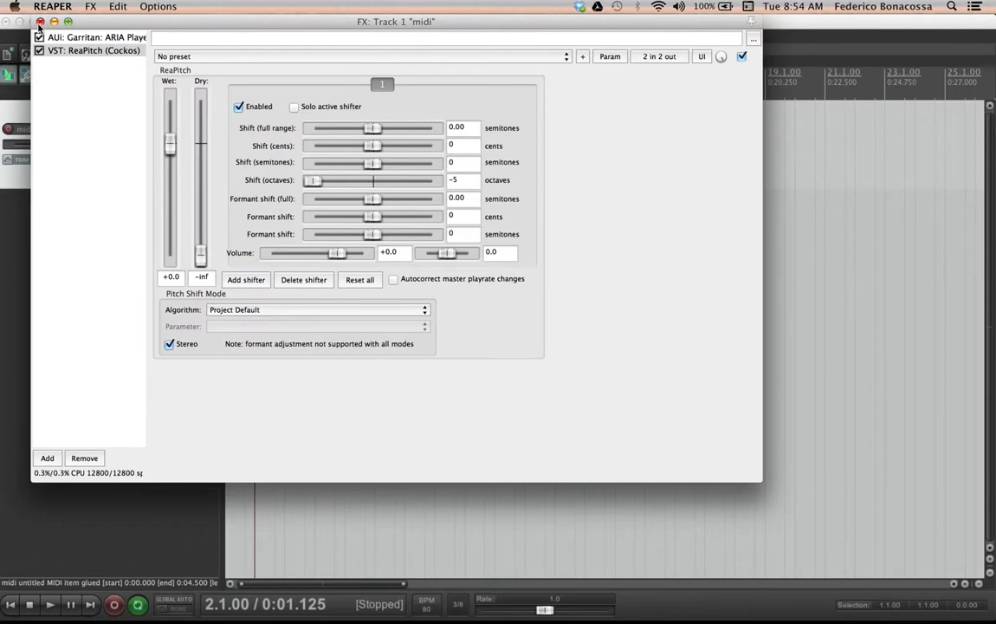
{"action": "left_click", "coordinate": [40, 22]}
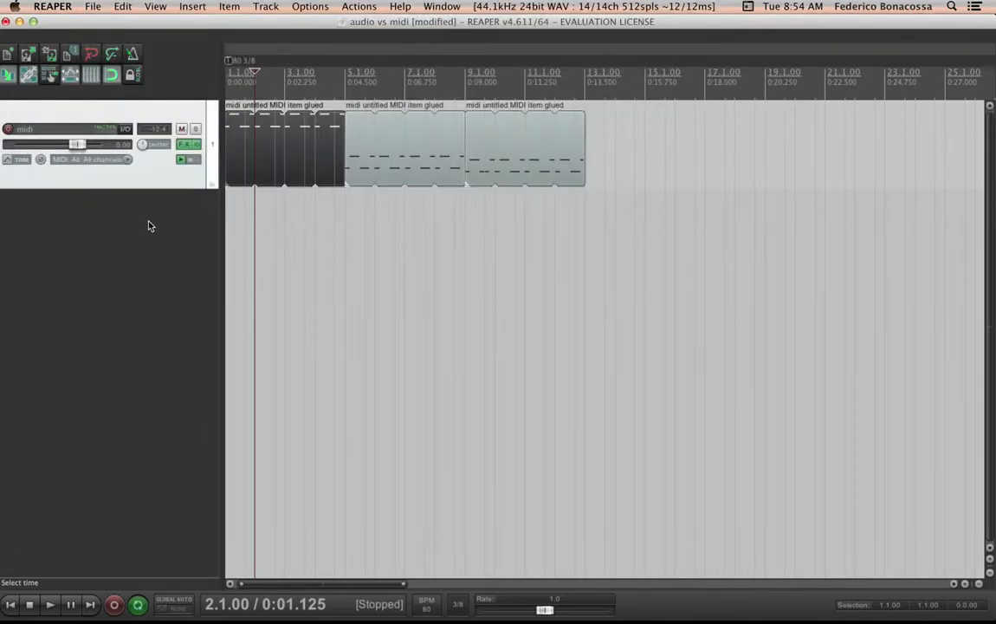
Remove ReaPitch from the midi track's FX chain and close the FX window
{"action": "left_click", "coordinate": [186, 144]}
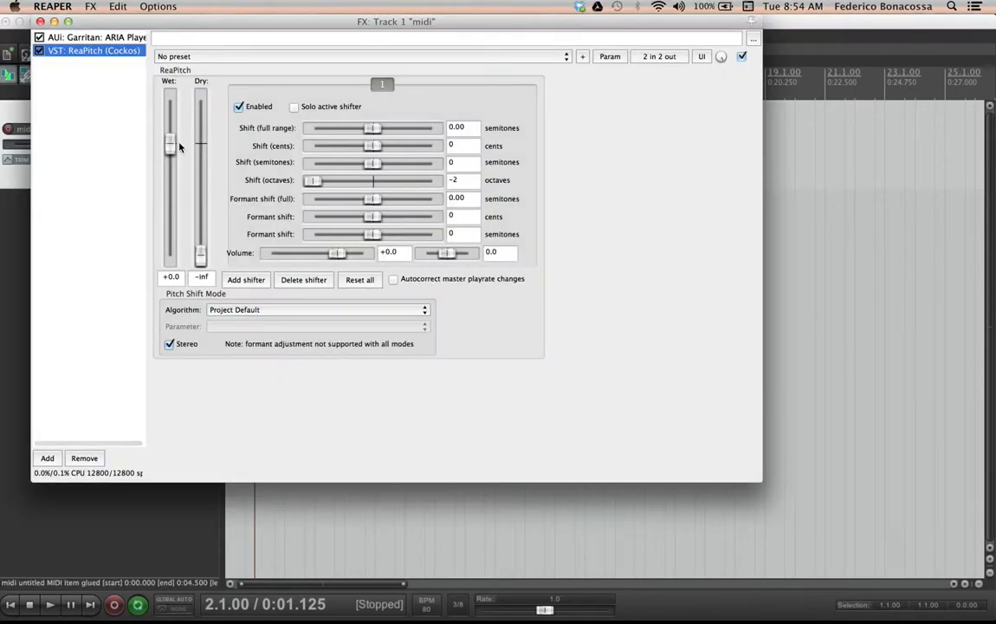
{"action": "left_click", "coordinate": [84, 457]}
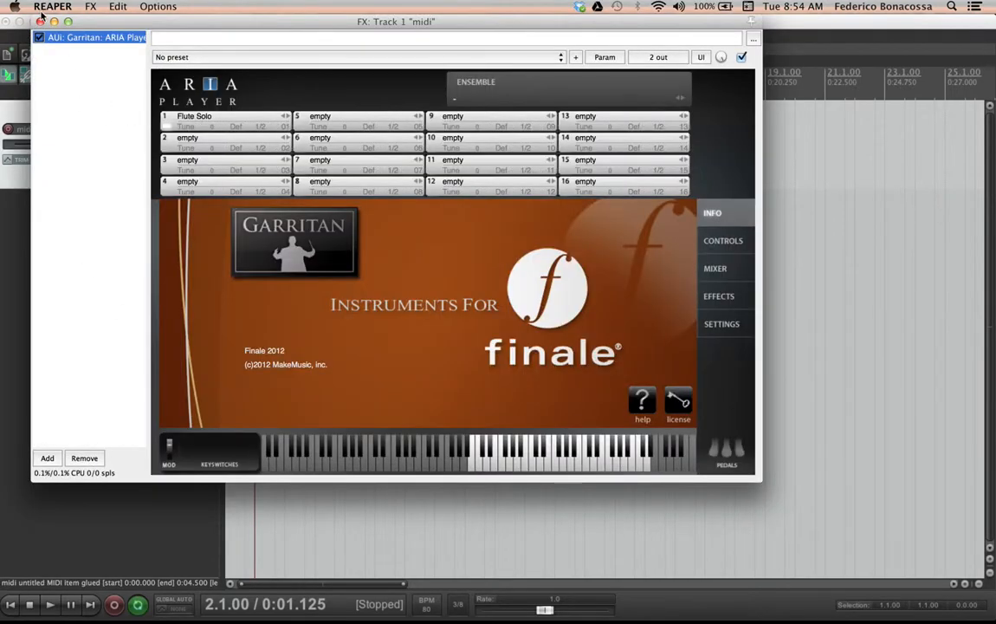
{"action": "left_click", "coordinate": [39, 22]}
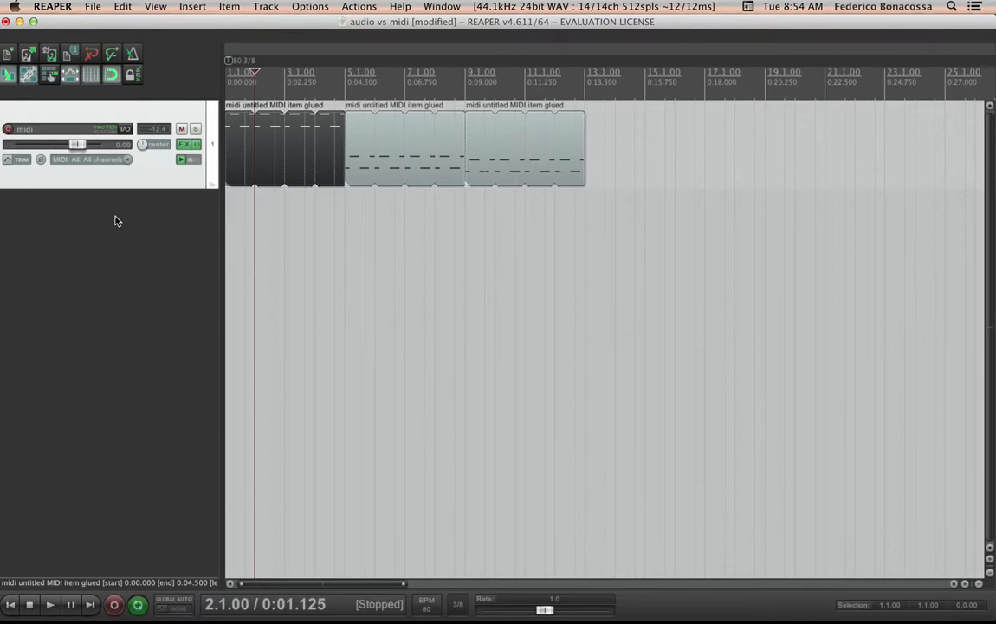
Insert a new second track and add the ReaVerb (Cockos) plugin to it
{"action": "double_click", "coordinate": [117, 220]}
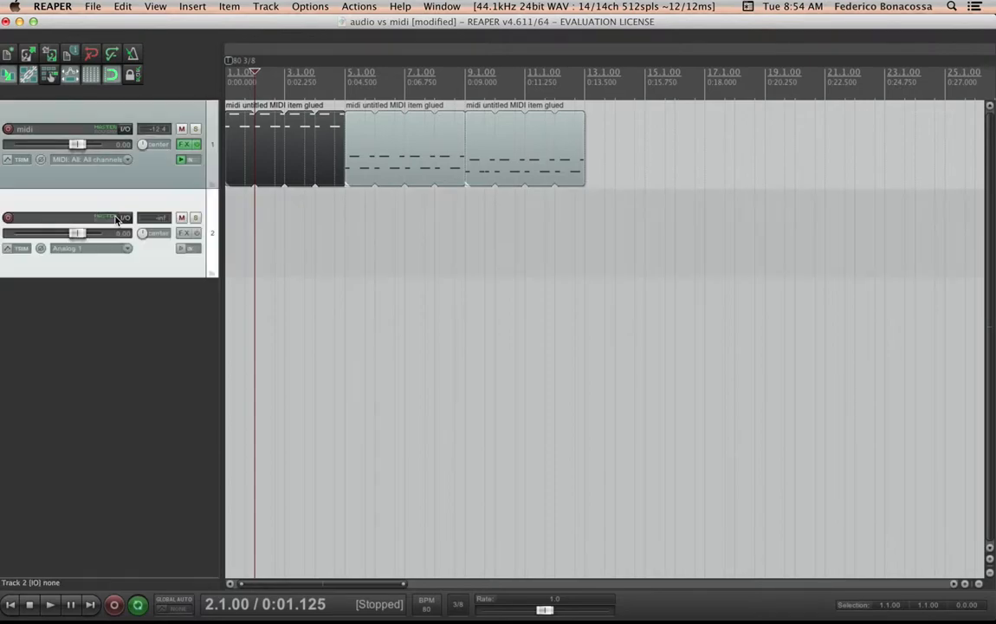
{"action": "left_click", "coordinate": [184, 234]}
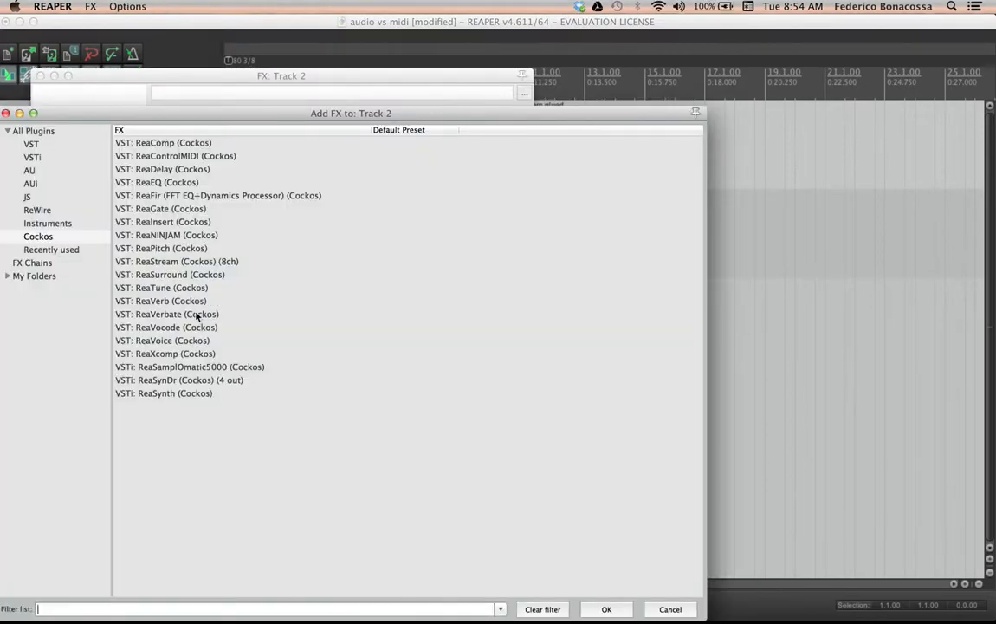
{"action": "double_click", "coordinate": [182, 299]}
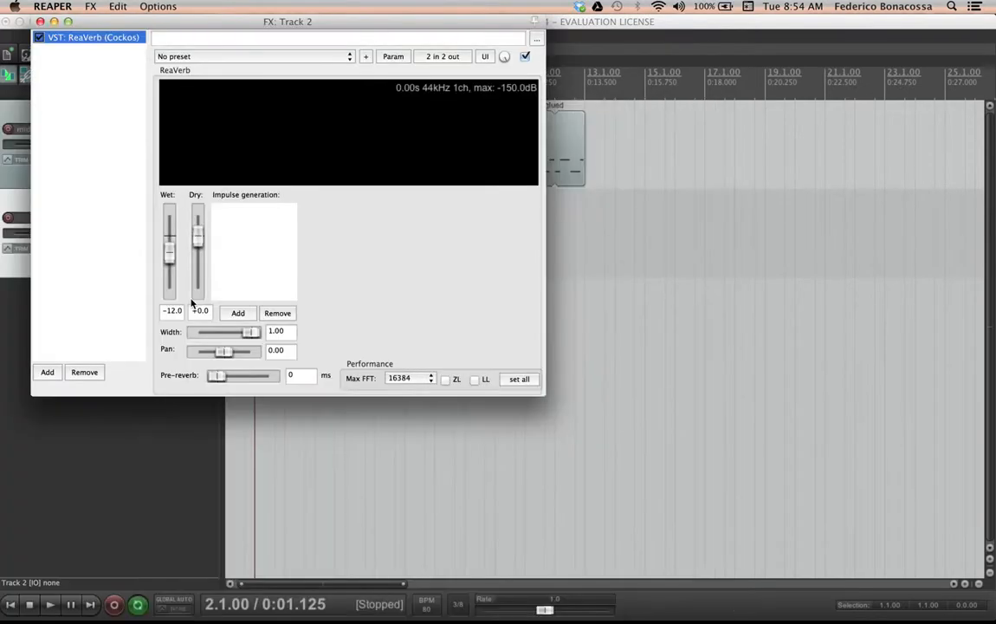
Load the impulse file santachiara4 - WWSS.aiff from Grand Spaces > Santa Chiarra into ReaVerb
{"action": "left_click", "coordinate": [239, 314]}
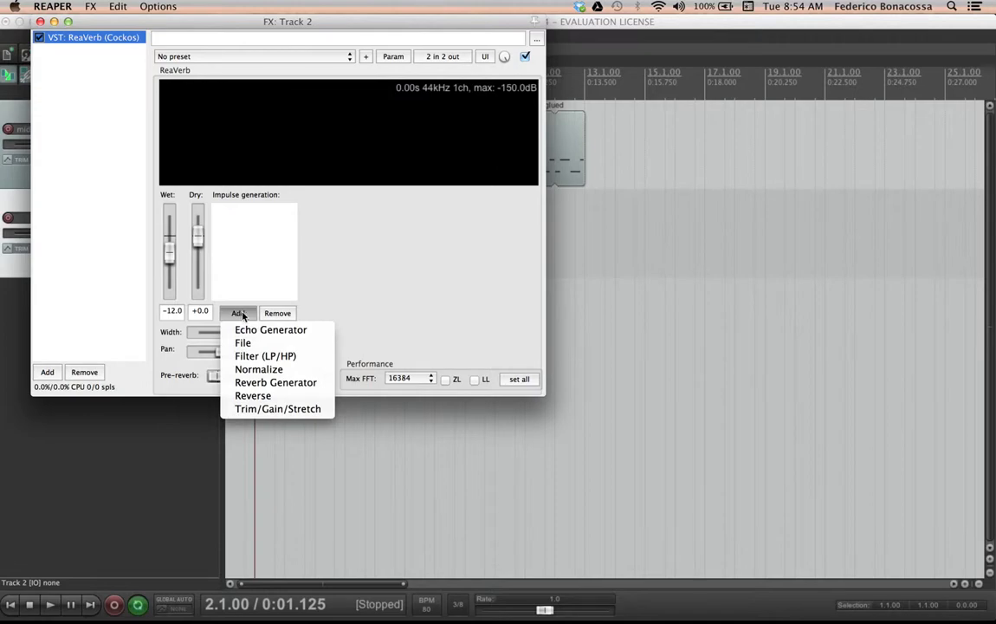
{"action": "left_click", "coordinate": [272, 345]}
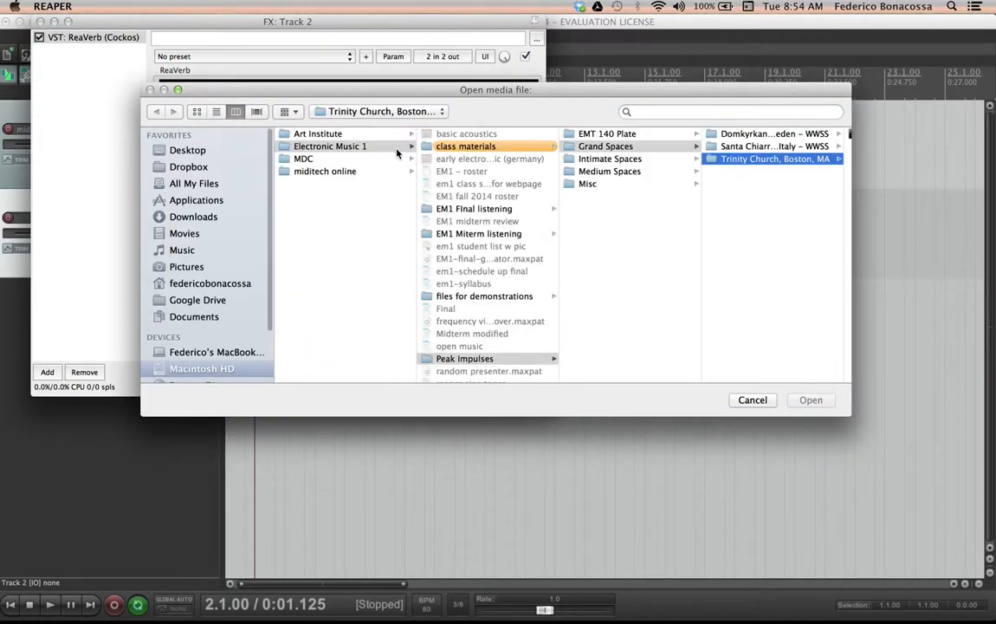
{"action": "left_click", "coordinate": [773, 145]}
{"action": "left_click", "coordinate": [788, 151]}
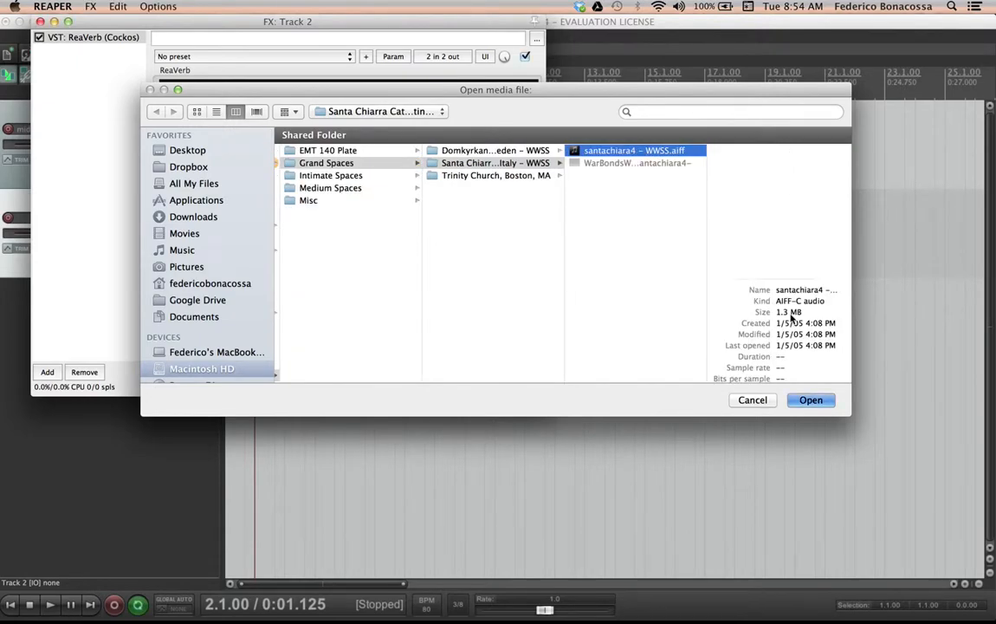
{"action": "left_click", "coordinate": [811, 399]}
{"action": "key", "text": "space"}
{"action": "key", "text": "space"}
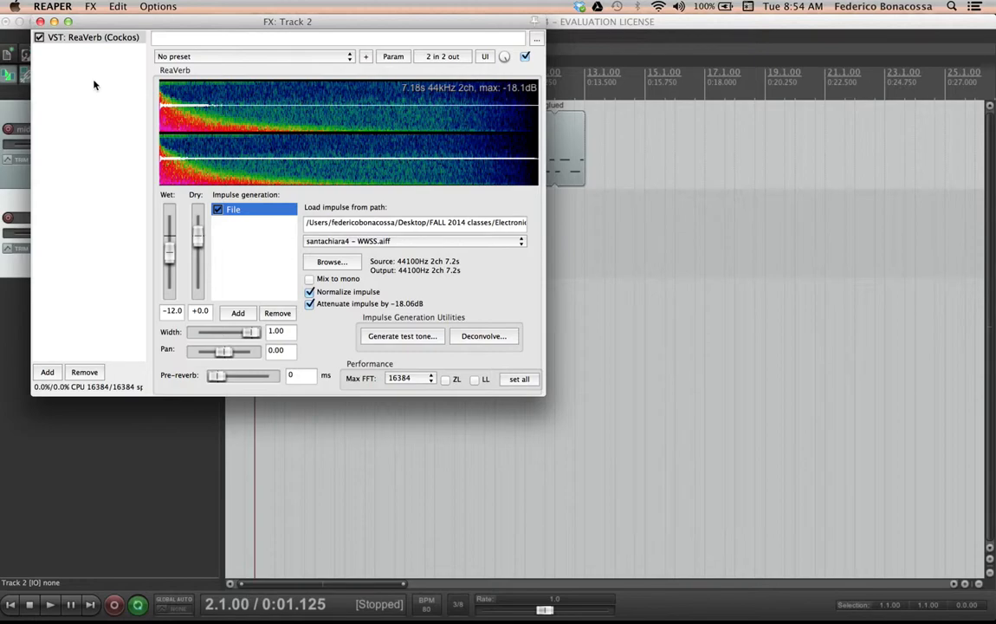
{"action": "left_click", "coordinate": [40, 22]}
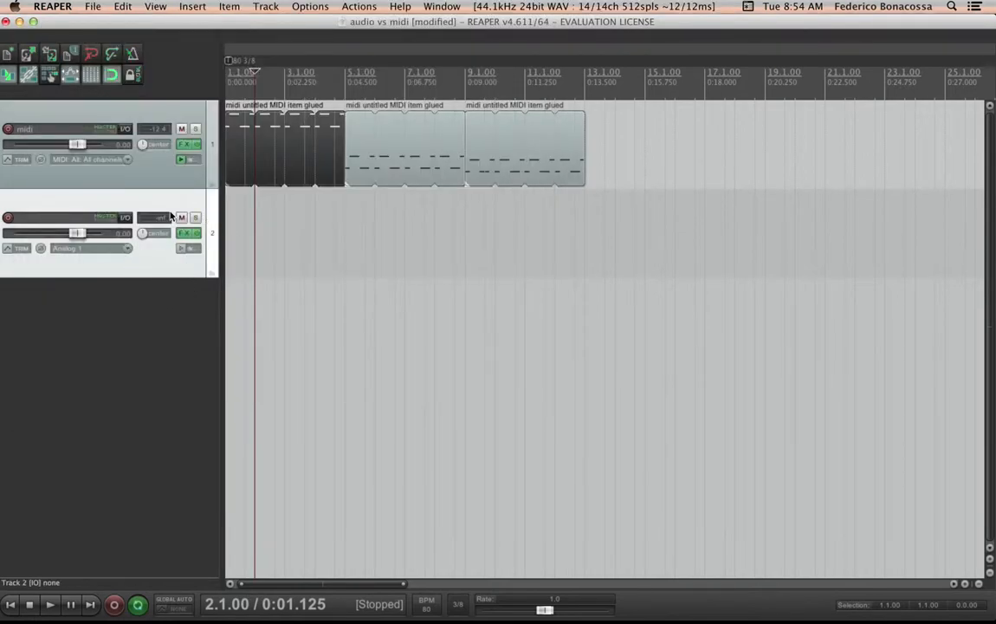
Rename track 2 as reverb
{"action": "double_click", "coordinate": [58, 216]}
{"action": "type", "text": "reverb"}
{"action": "key", "text": "Return"}
Add a send from the midi track to the reverb track and turn off the midi track's master/parent send
{"action": "left_click", "coordinate": [126, 131]}
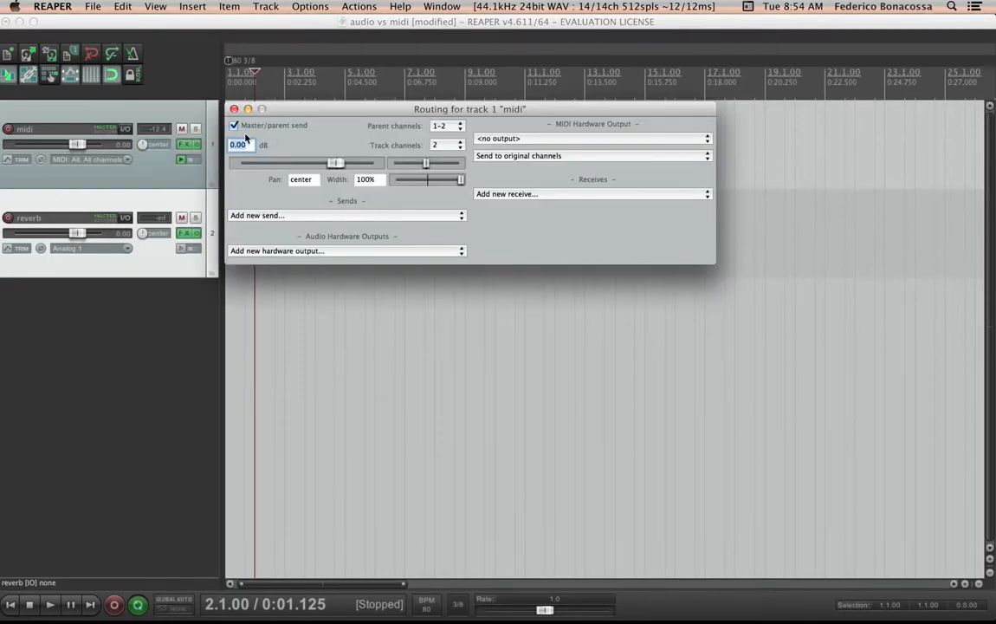
{"action": "left_click", "coordinate": [314, 216]}
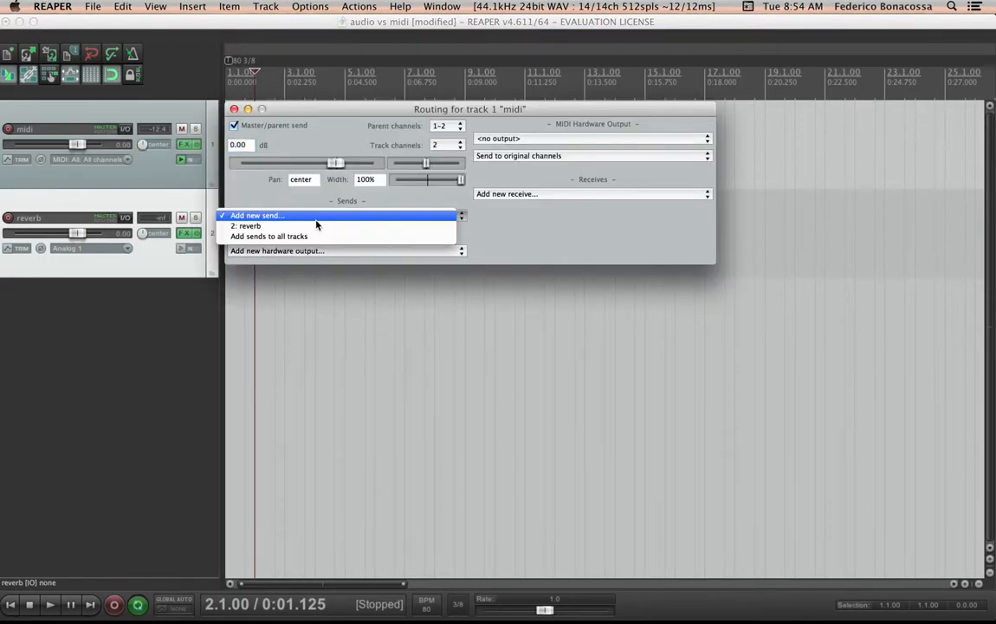
{"action": "left_click", "coordinate": [260, 225]}
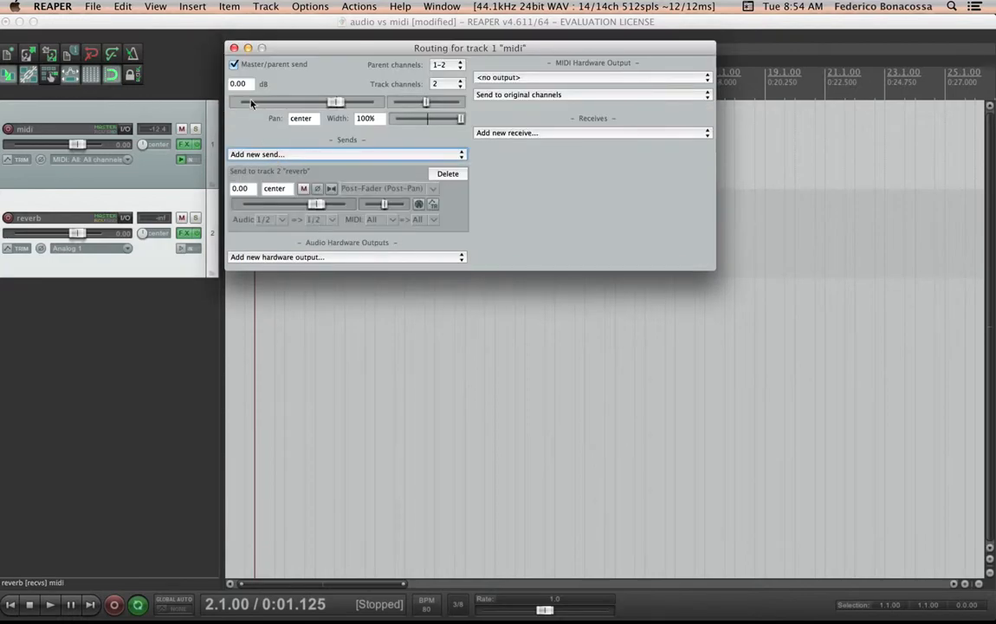
{"action": "left_click", "coordinate": [233, 66]}
{"action": "left_click", "coordinate": [233, 48]}
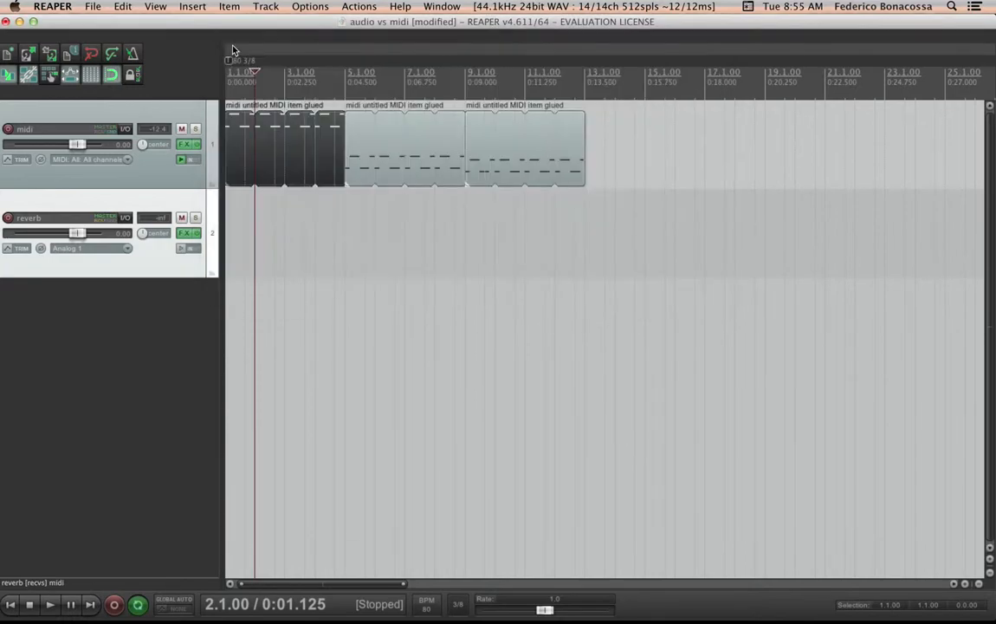
Insert a third track and name it clean
{"action": "double_click", "coordinate": [110, 309]}
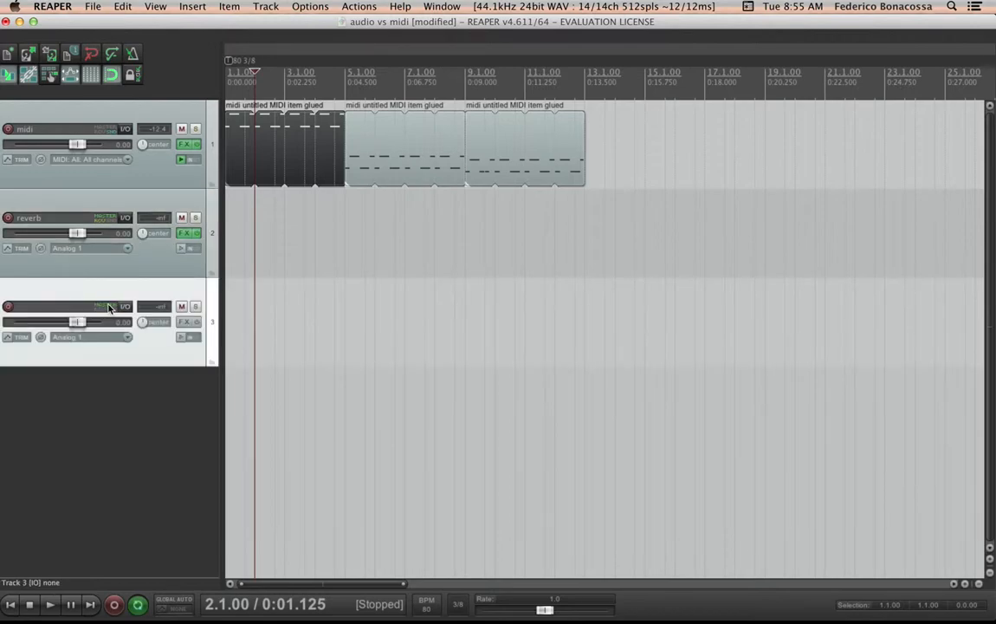
{"action": "double_click", "coordinate": [74, 314]}
{"action": "type", "text": "clean"}
{"action": "key", "text": "Return"}
Add a second send from the midi track to the clean track
{"action": "left_click", "coordinate": [128, 129]}
{"action": "left_click", "coordinate": [271, 216]}
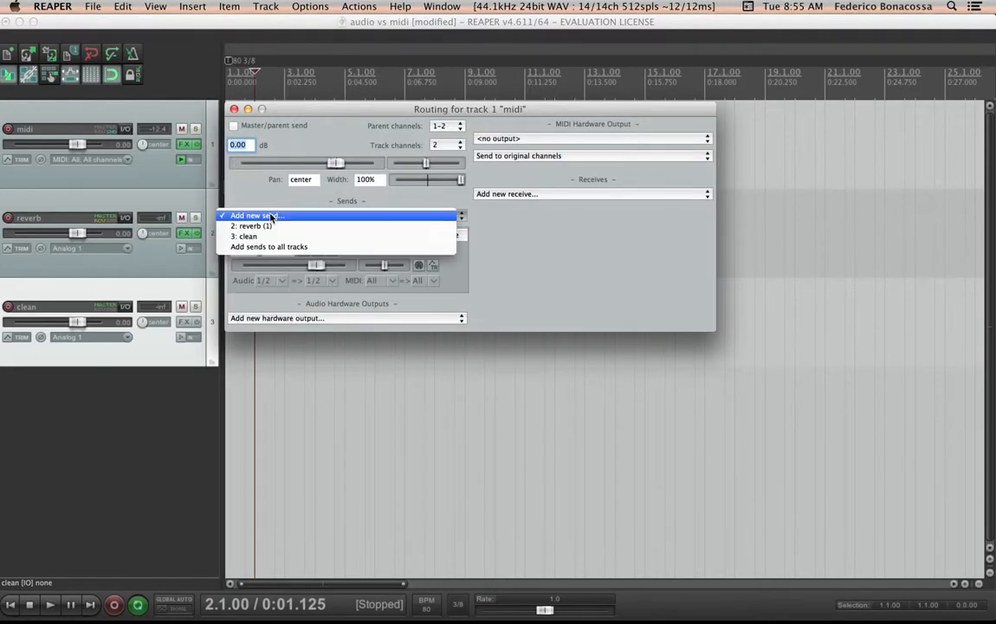
{"action": "left_click", "coordinate": [246, 235]}
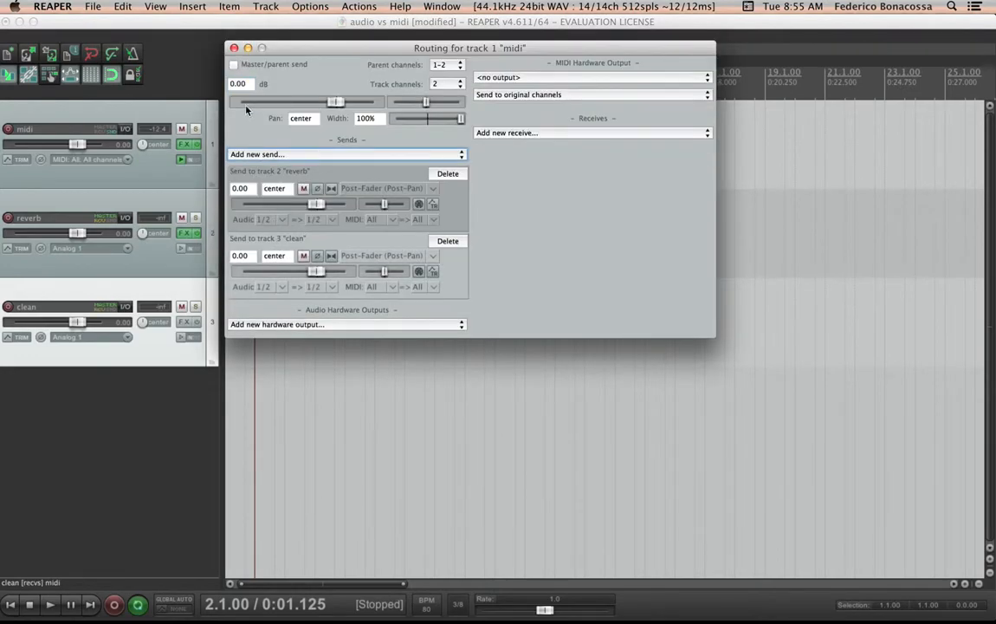
{"action": "left_click", "coordinate": [233, 47]}
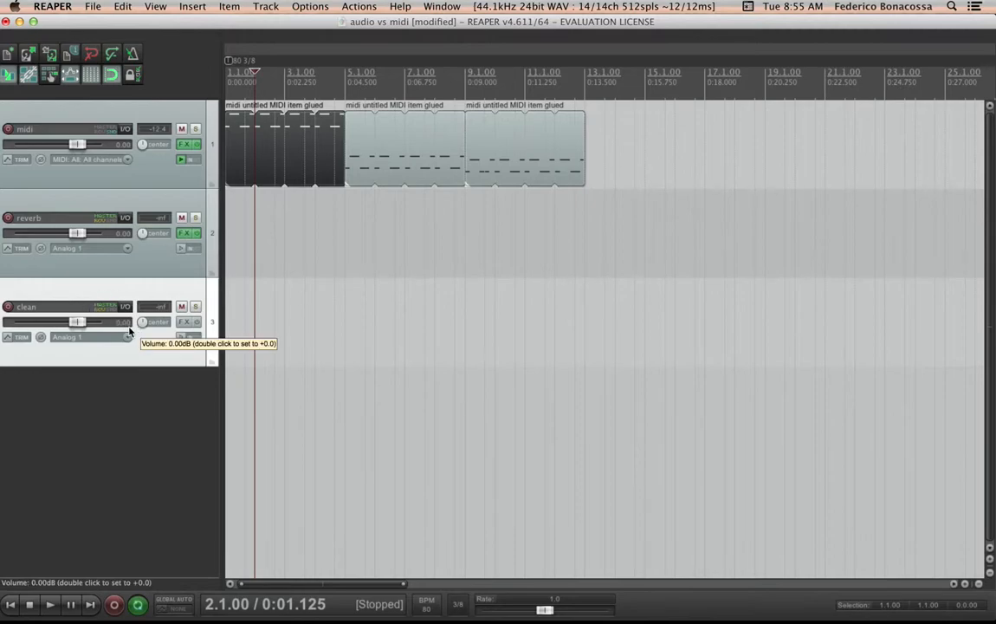
Play the project, then delete the second and third MIDI items on the midi track
{"action": "key", "text": "space"}
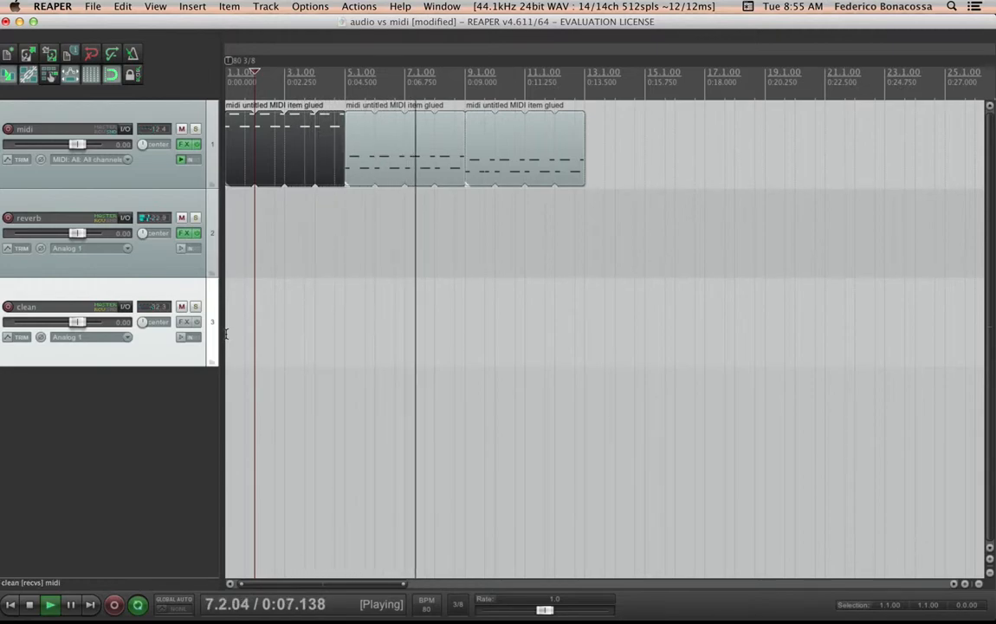
{"action": "key", "text": "space"}
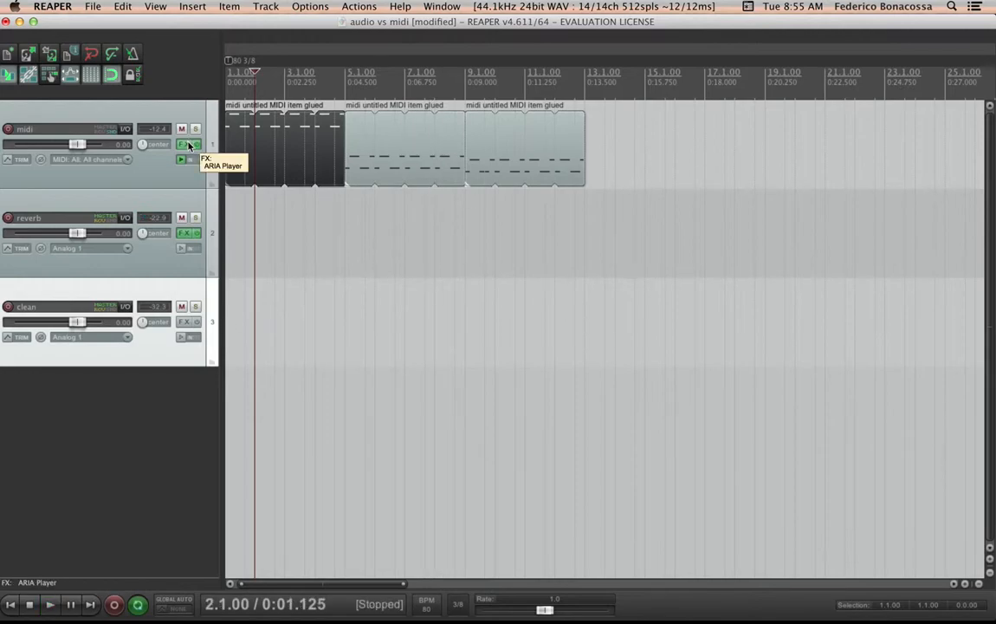
{"action": "left_click", "coordinate": [382, 172]}
{"action": "left_click", "coordinate": [498, 160], "text": "shift"}
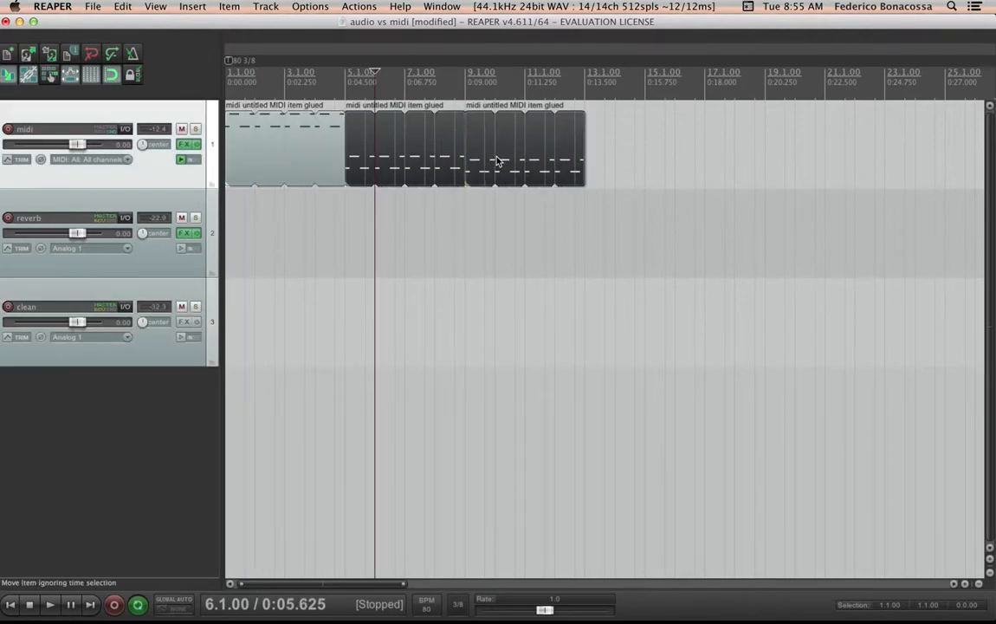
{"action": "key", "text": "Delete"}
Loop the remaining MIDI item by extending its end to about bar 18
{"action": "left_click", "coordinate": [286, 168]}
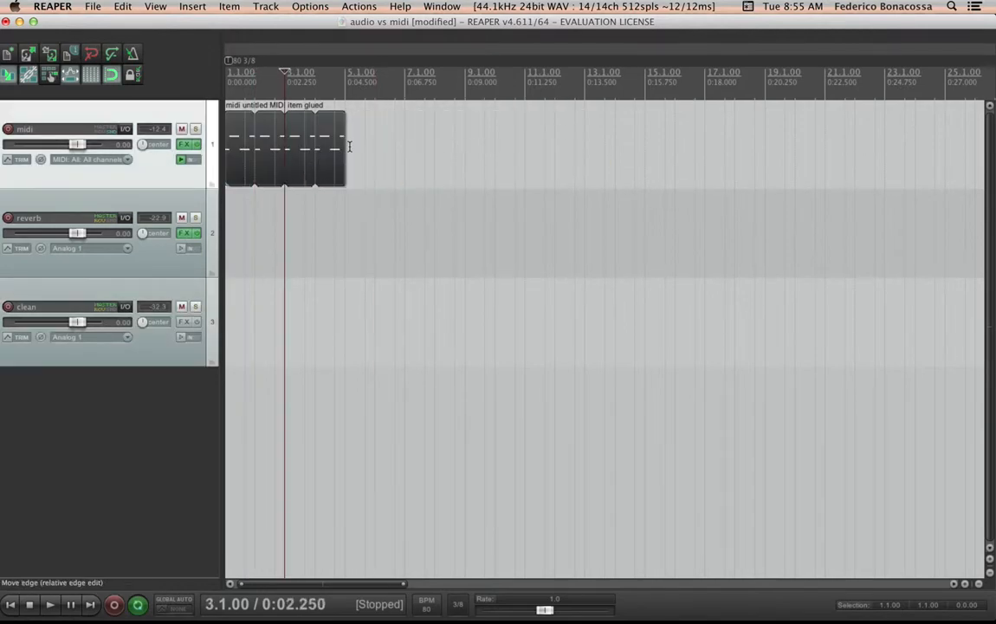
{"action": "left_click_drag", "start_coordinate": [343, 140], "coordinate": [766, 154]}
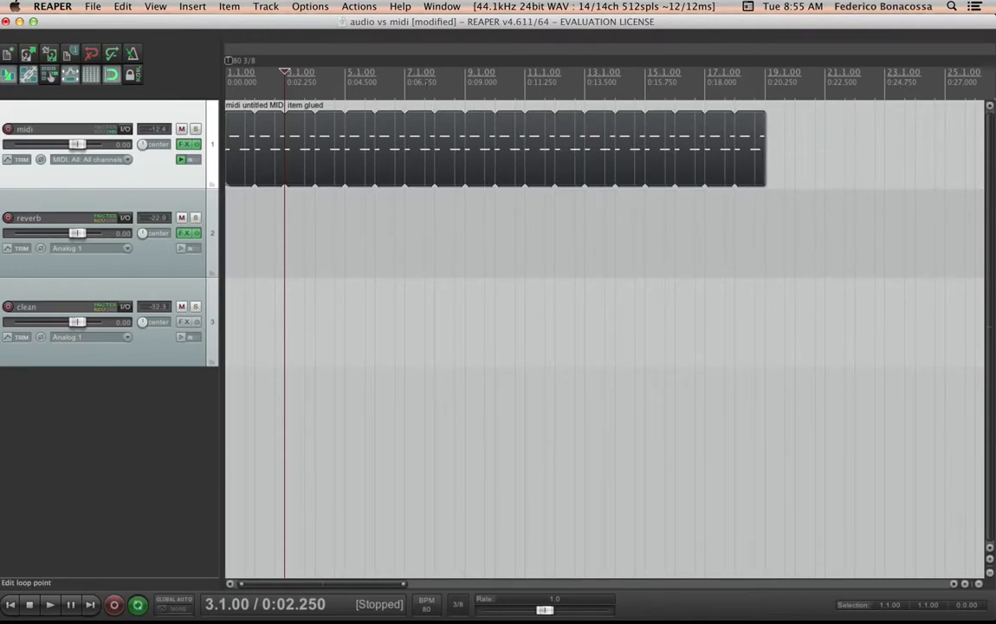
Insert a tempo change marker of 200 BPM at bar 7
{"action": "left_click", "coordinate": [404, 92]}
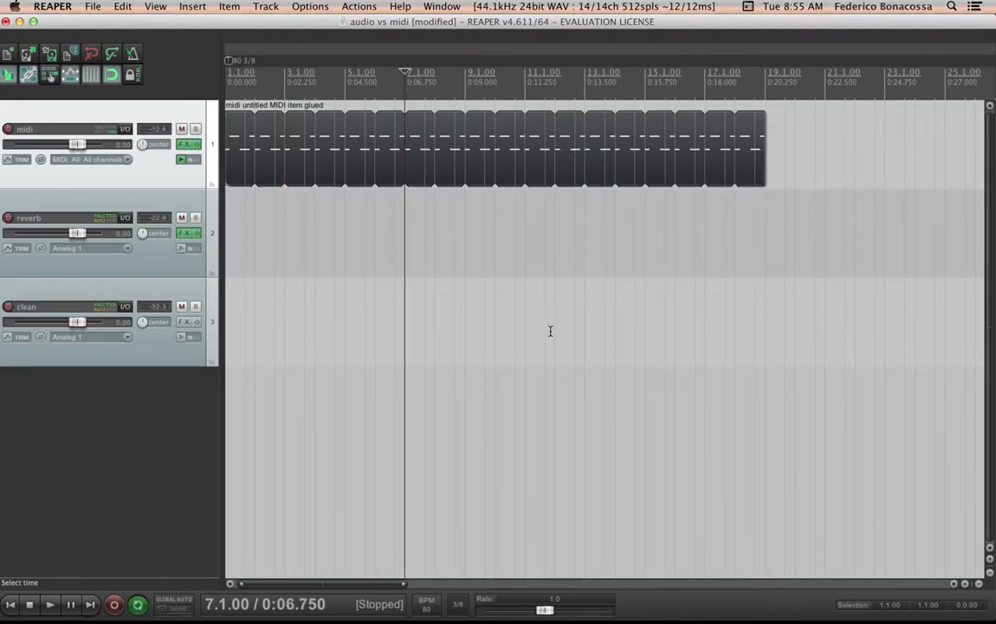
{"action": "left_click", "coordinate": [192, 6]}
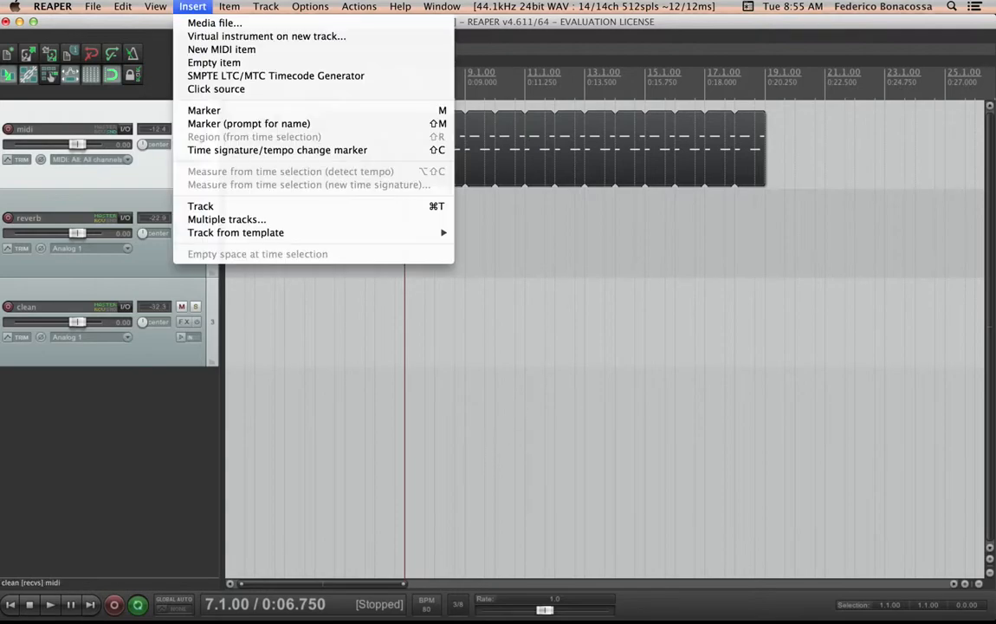
{"action": "left_click", "coordinate": [225, 151]}
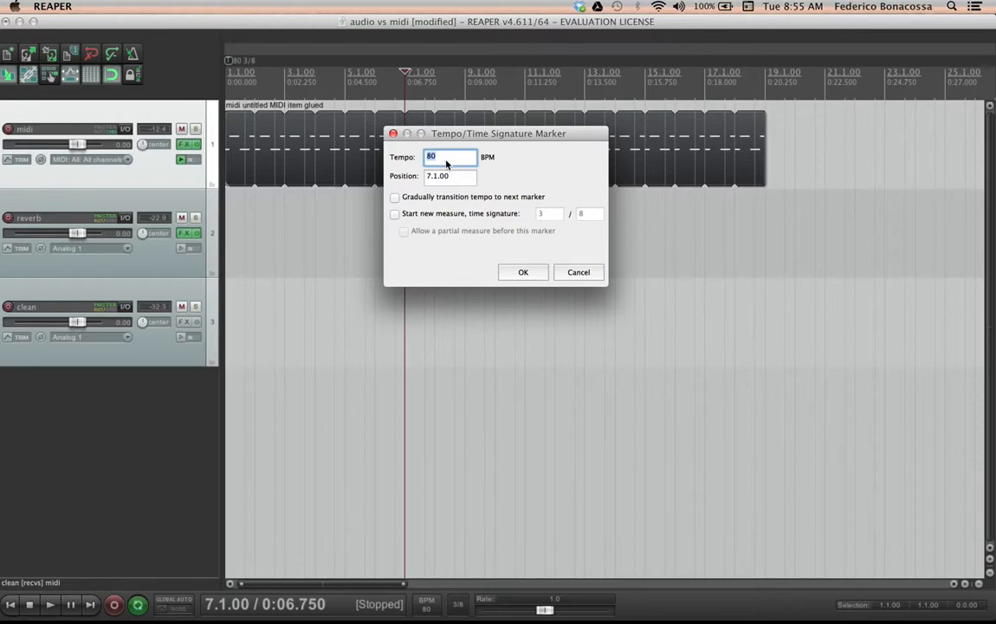
{"action": "type", "text": "200"}
{"action": "left_click", "coordinate": [525, 272]}
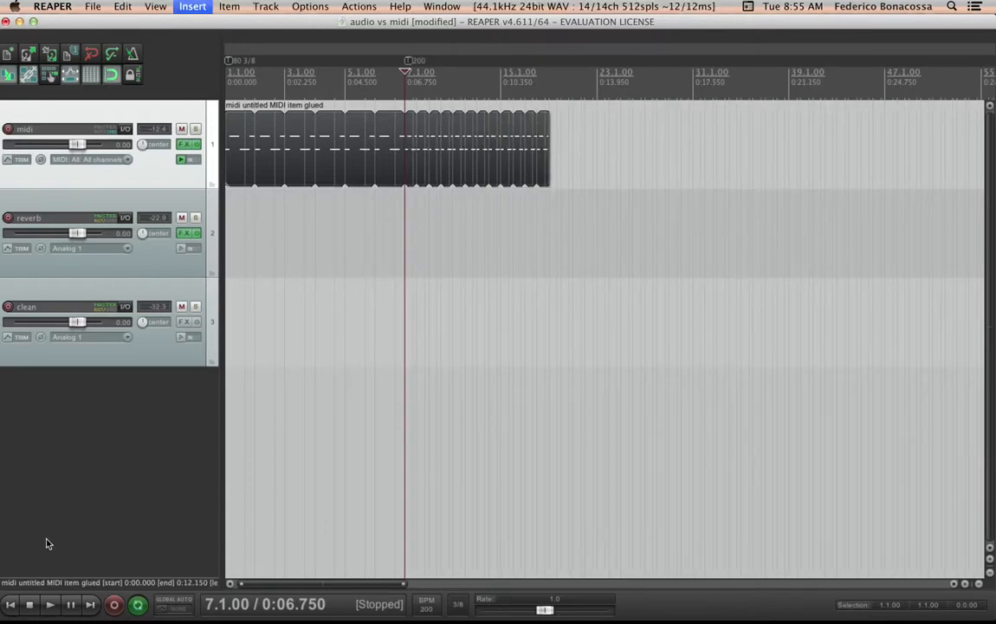
Play the project from the start to hear the tempo change, then stop
{"action": "left_click", "coordinate": [9, 604]}
{"action": "key", "text": "space"}
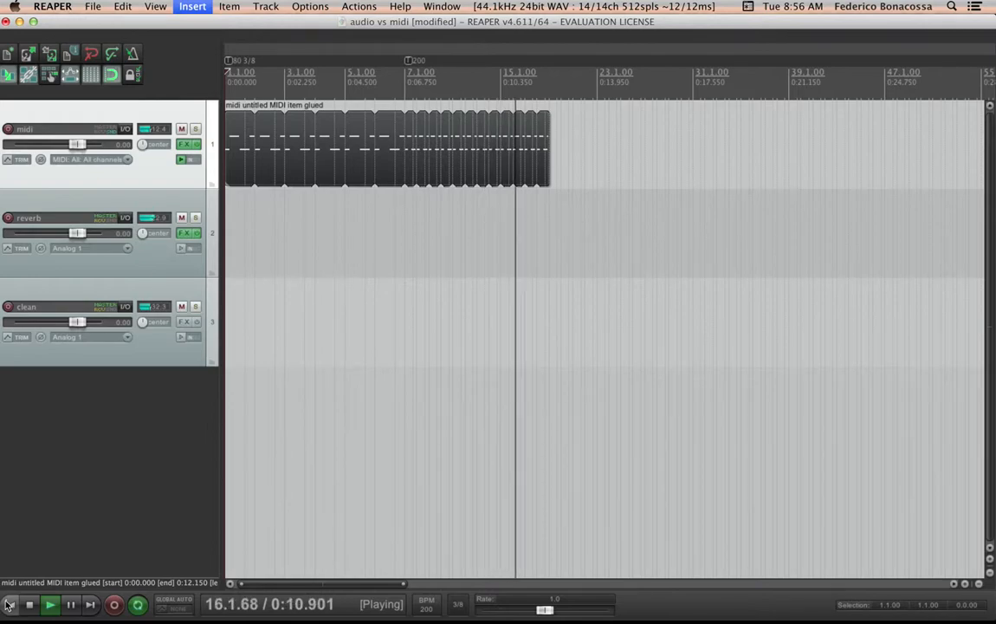
{"action": "left_click", "coordinate": [9, 604]}
{"action": "left_click", "coordinate": [31, 605]}
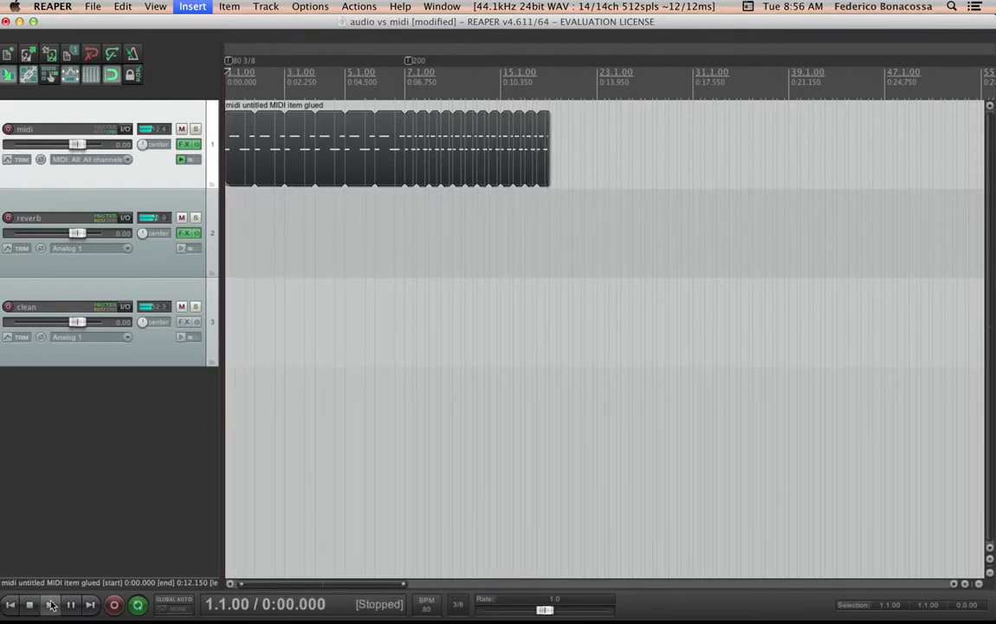